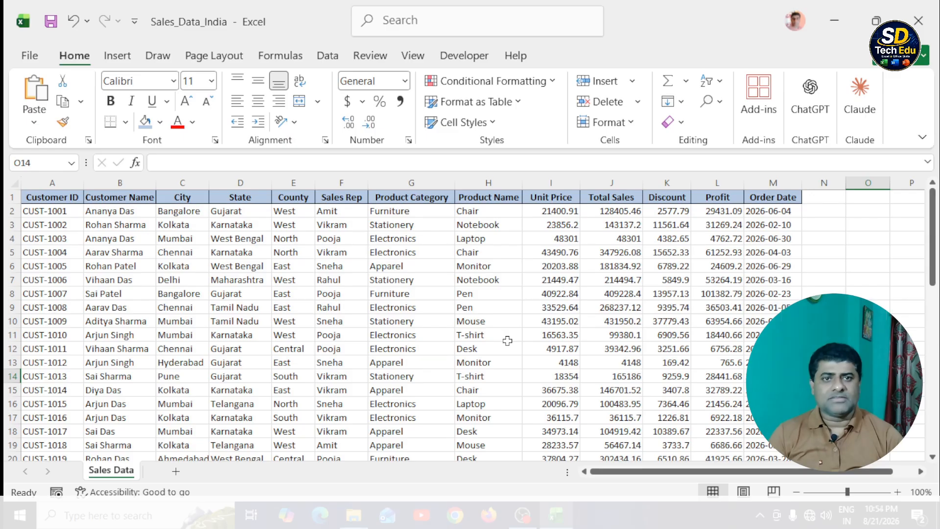
{"action": "scroll", "coordinate": [508, 342], "scroll_direction": "down", "scroll_amount": 1}
{"action": "scroll", "coordinate": [508, 343], "scroll_direction": "up", "scroll_amount": 1}
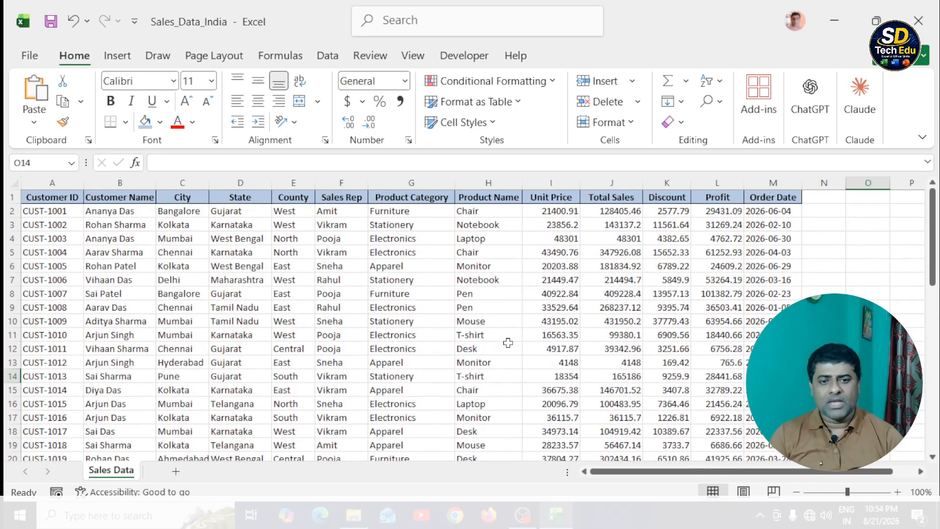
{"action": "scroll", "coordinate": [508, 343], "scroll_direction": "down", "scroll_amount": 1}
{"action": "scroll", "coordinate": [508, 343], "scroll_direction": "up", "scroll_amount": 1}
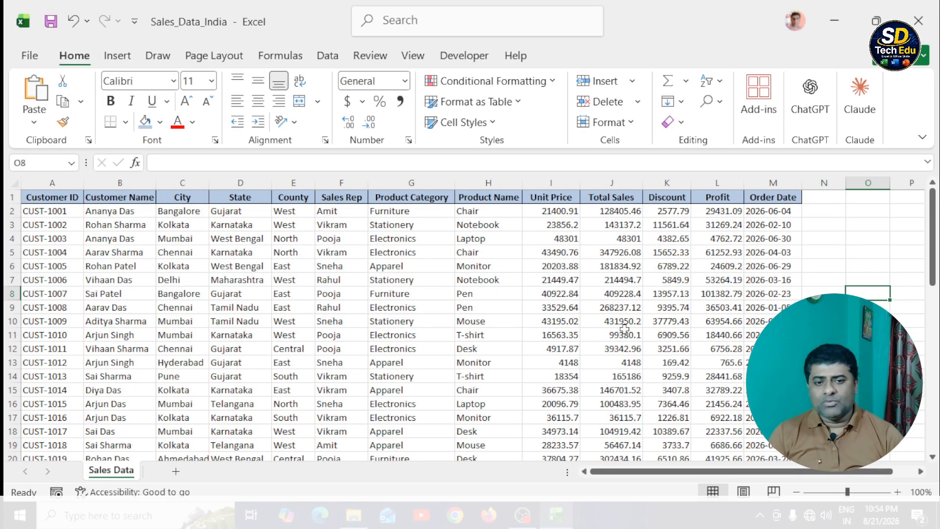
{"action": "scroll", "coordinate": [235, 303], "scroll_direction": "down", "scroll_amount": 3}
{"action": "scroll", "coordinate": [250, 303], "scroll_direction": "up", "scroll_amount": 3}
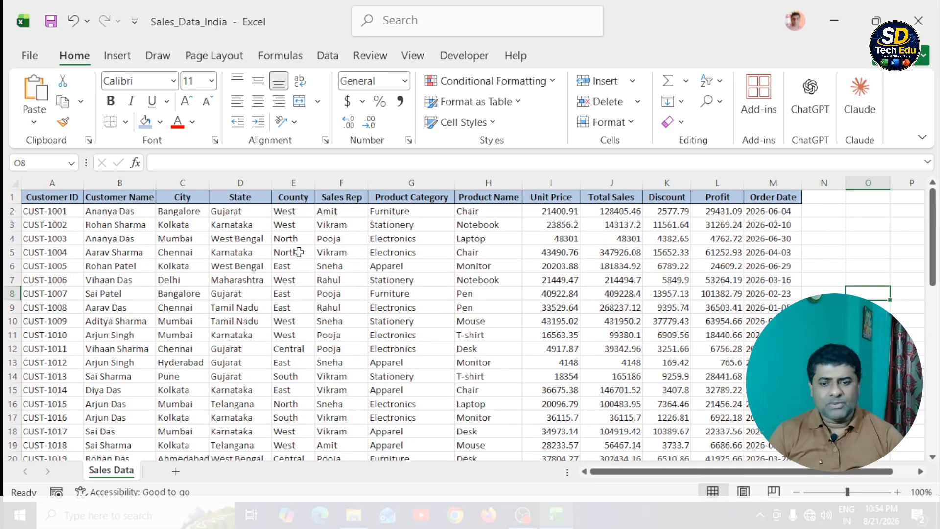
Set the customer records from A2 to M51, without the header row, as the print area
{"action": "left_click", "coordinate": [52, 211]}
{"action": "scroll", "coordinate": [355, 301], "scroll_direction": "down", "scroll_amount": 8}
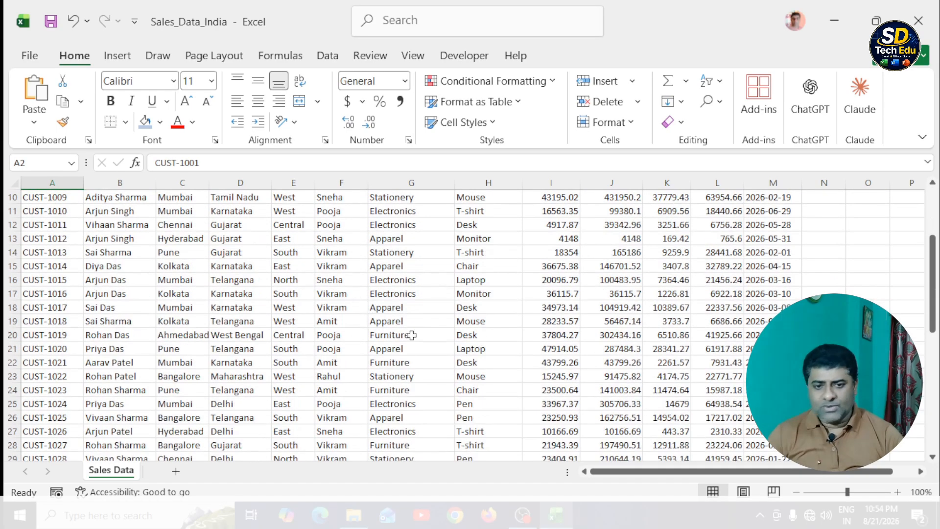
{"action": "scroll", "coordinate": [414, 337], "scroll_direction": "down", "scroll_amount": 4}
{"action": "key", "text": "ctrl+shift+End"}
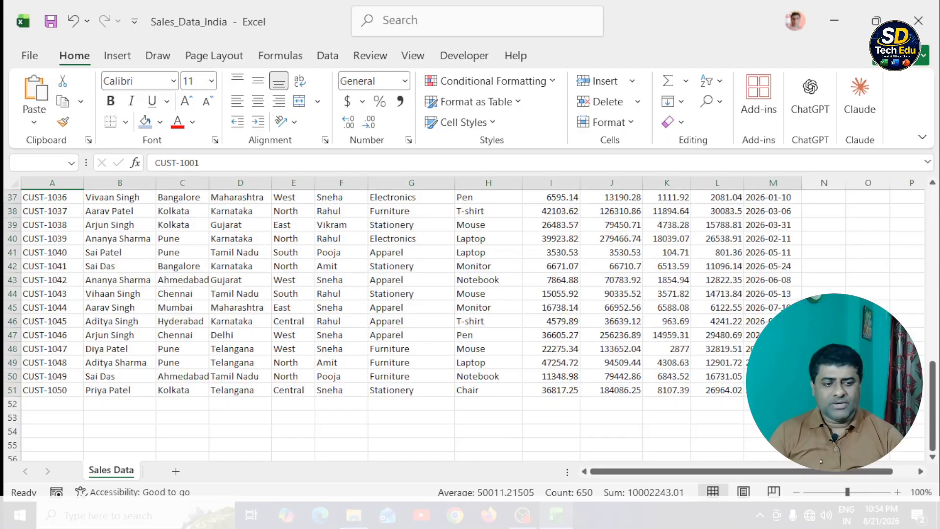
{"action": "scroll", "coordinate": [631, 340], "scroll_direction": "up", "scroll_amount": 12}
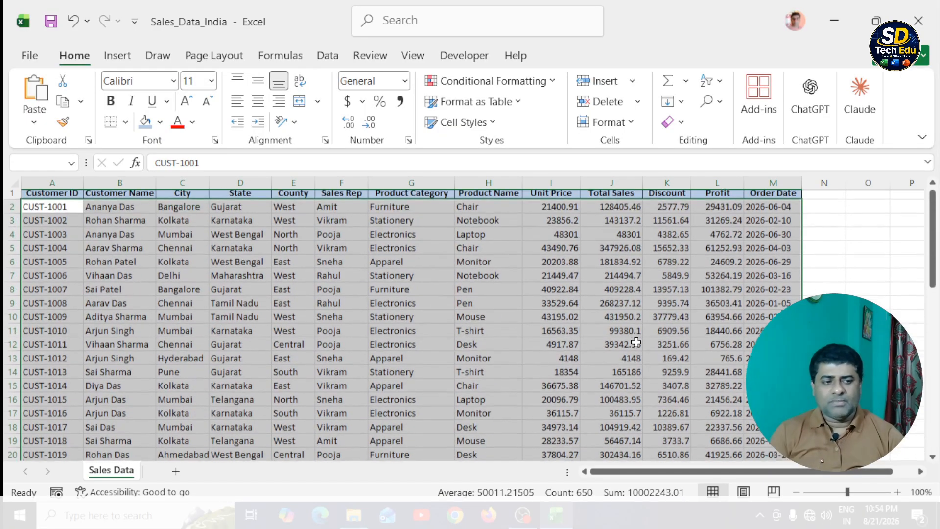
{"action": "left_click", "coordinate": [223, 62]}
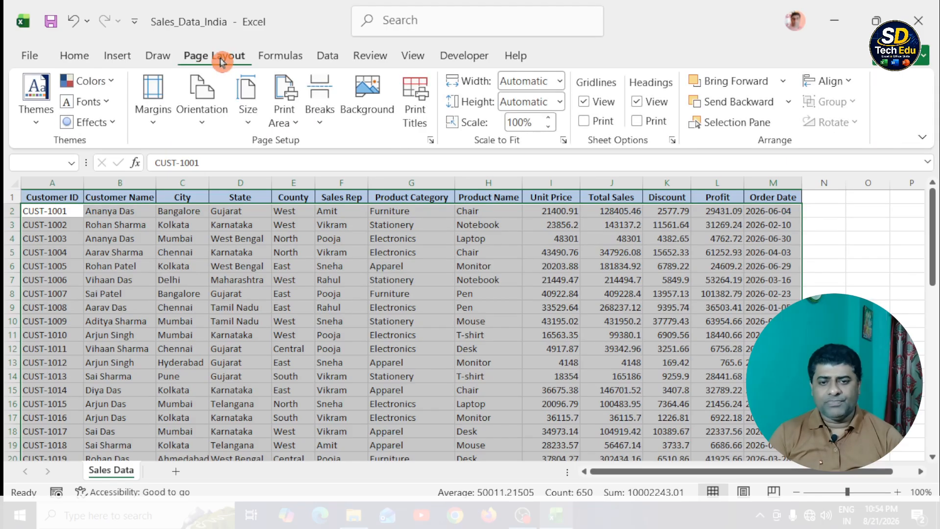
{"action": "left_click", "coordinate": [295, 127]}
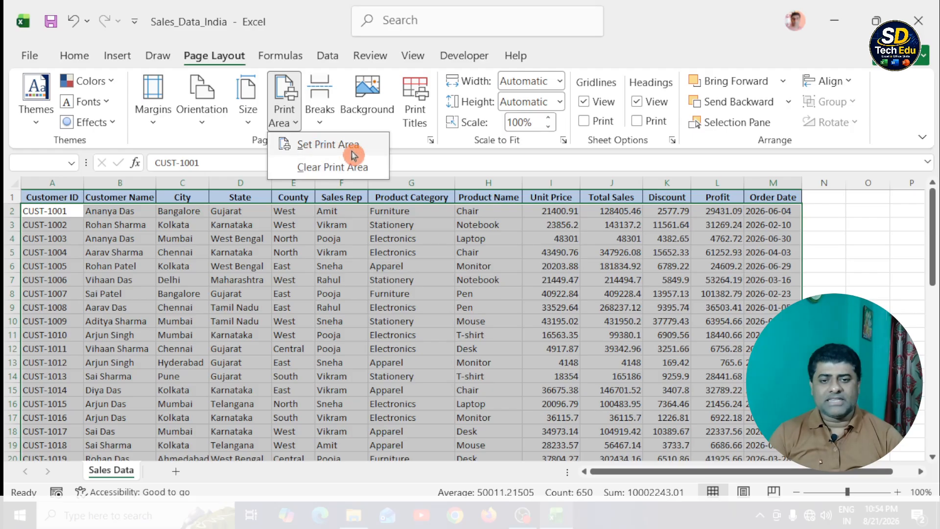
{"action": "left_click", "coordinate": [338, 147]}
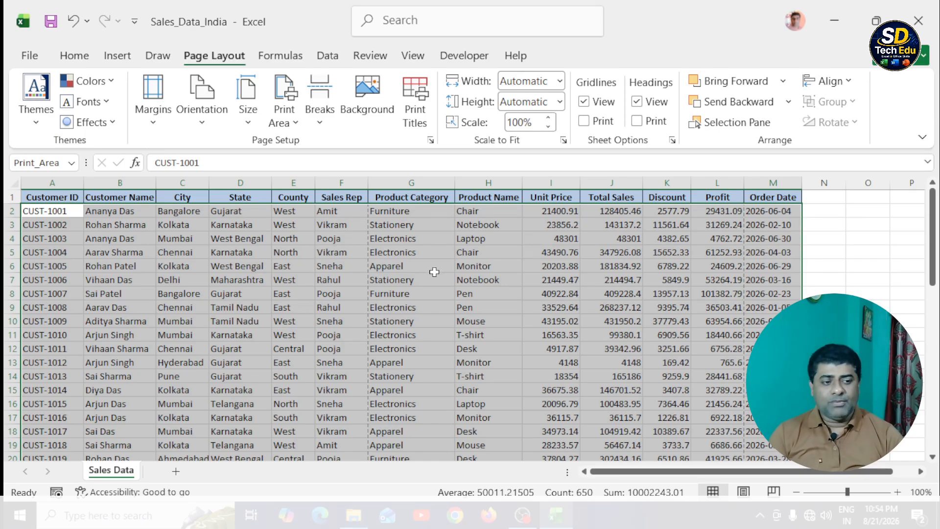
Show the Sales Data sheet in Page Break Preview at 100% zoom
{"action": "scroll", "coordinate": [435, 272], "scroll_direction": "down", "scroll_amount": 13}
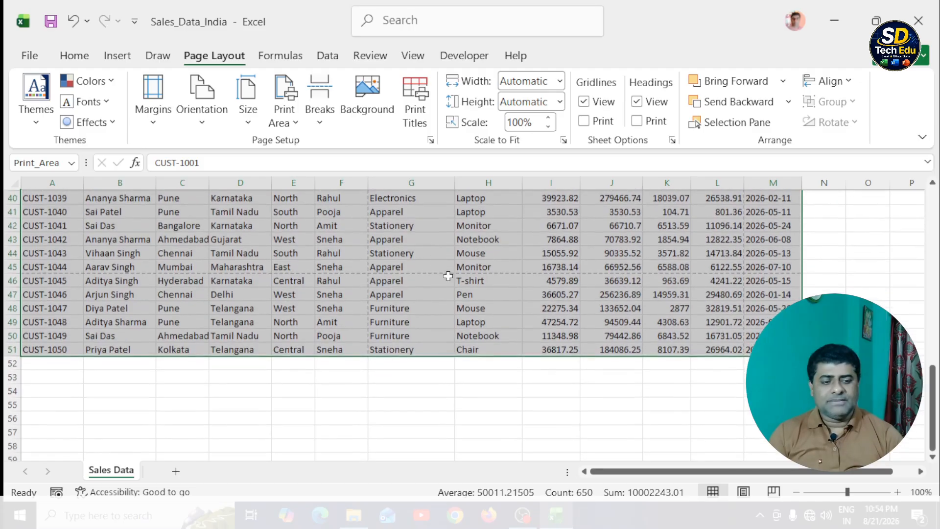
{"action": "left_click", "coordinate": [824, 335]}
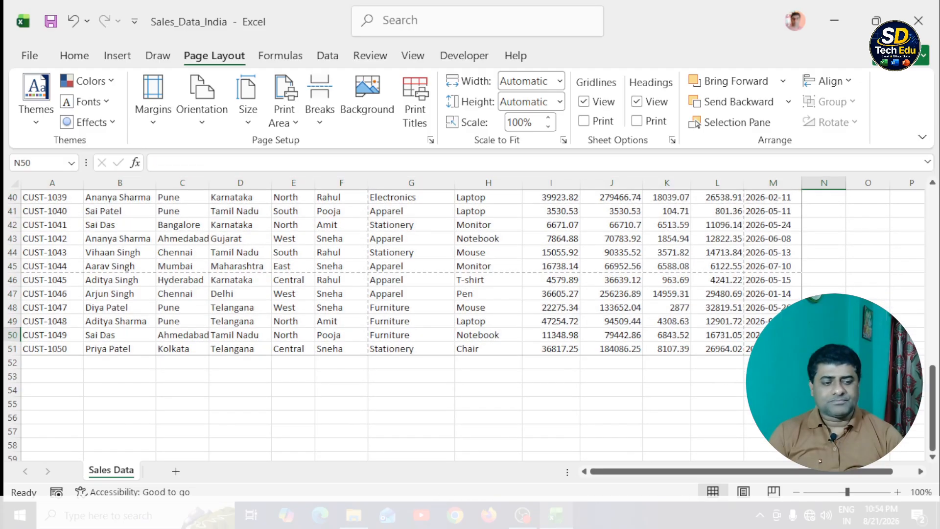
{"action": "left_click", "coordinate": [773, 493]}
{"action": "scroll", "coordinate": [574, 356], "scroll_direction": "up", "scroll_amount": 5}
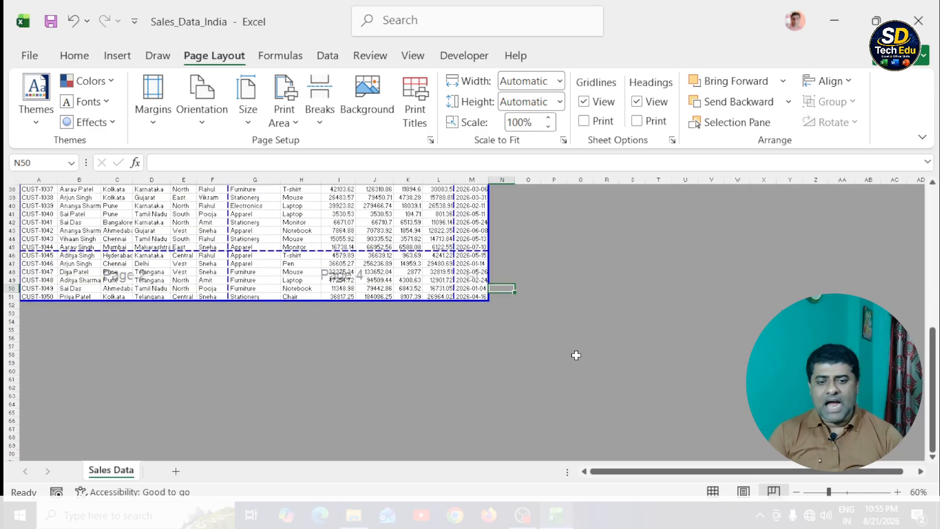
{"action": "scroll", "coordinate": [574, 356], "scroll_direction": "up", "scroll_amount": 8}
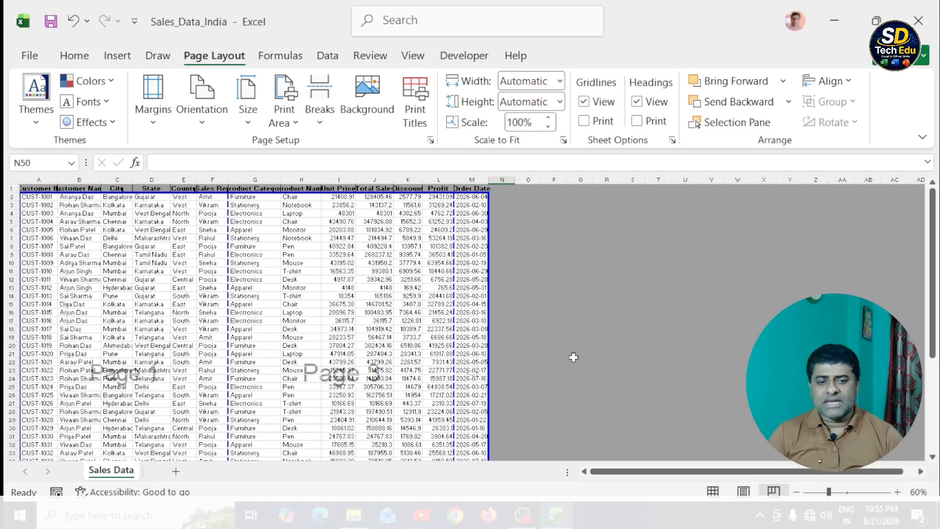
{"action": "scroll", "coordinate": [437, 339], "scroll_direction": "up", "scroll_amount": 3}
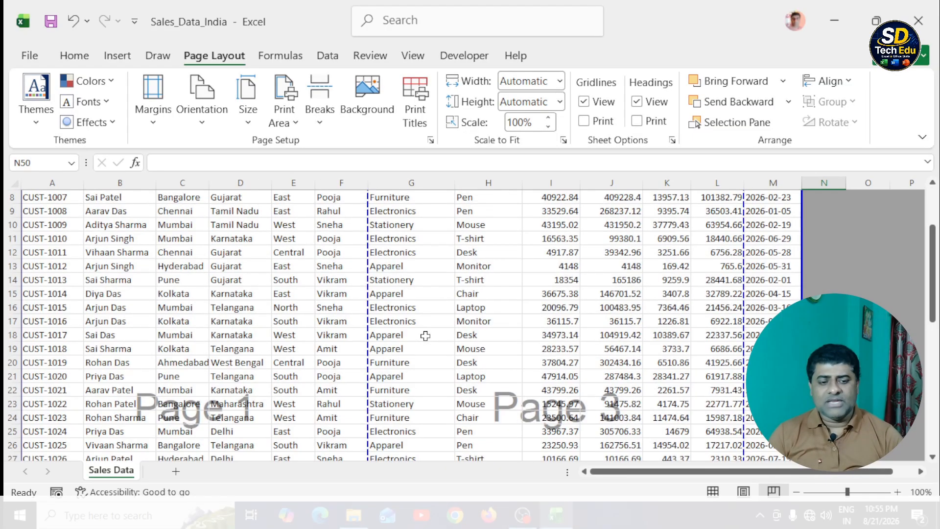
{"action": "scroll", "coordinate": [425, 336], "scroll_direction": "up", "scroll_amount": 3}
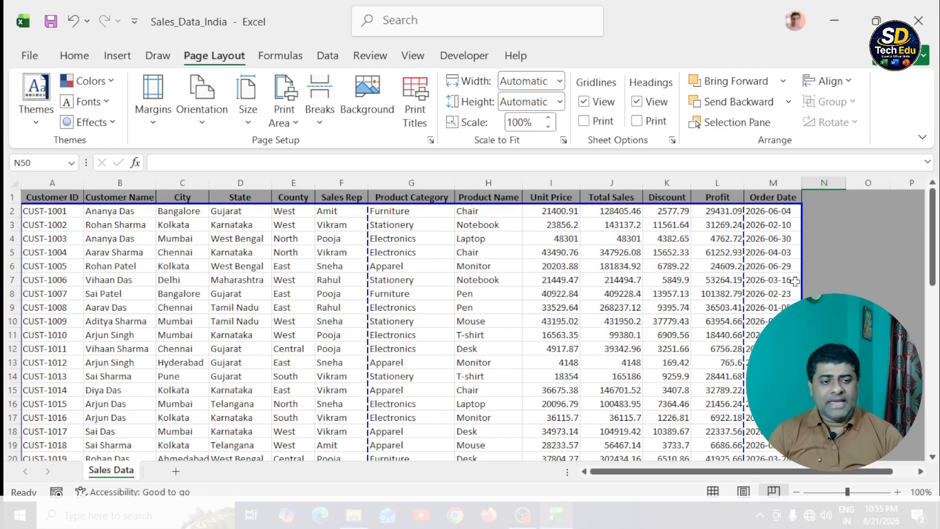
Examine where the page breaks split the columns and rows of the print area
{"action": "left_click", "coordinate": [809, 266]}
{"action": "scroll", "coordinate": [343, 333], "scroll_direction": "down", "scroll_amount": 2}
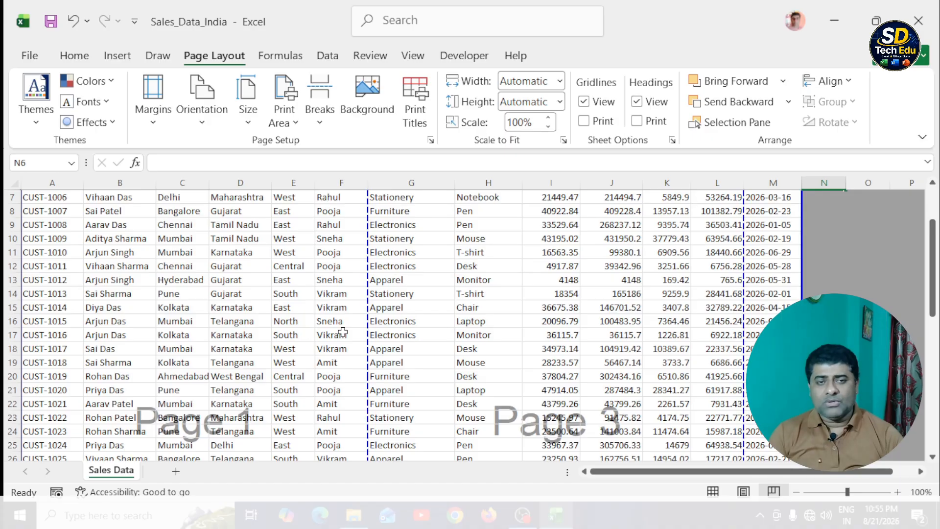
{"action": "scroll", "coordinate": [345, 332], "scroll_direction": "down", "scroll_amount": 8}
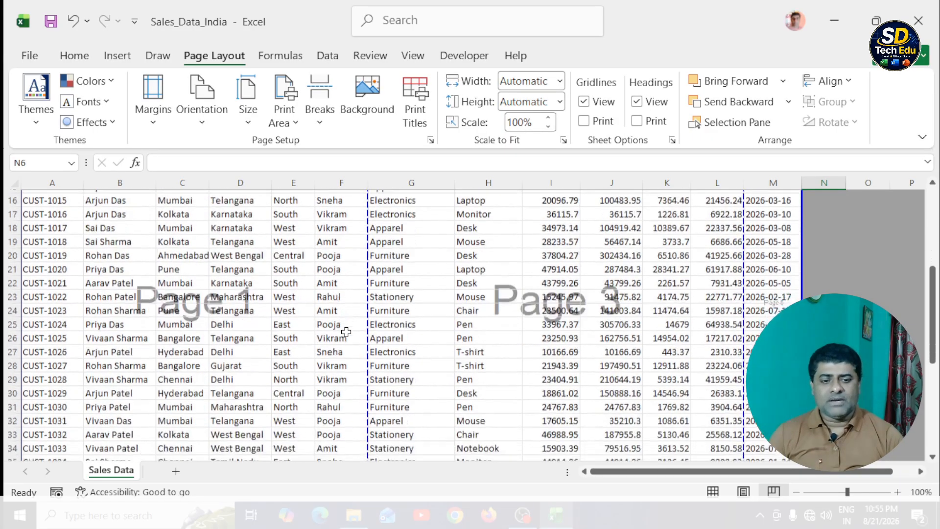
{"action": "scroll", "coordinate": [350, 332], "scroll_direction": "down", "scroll_amount": 3}
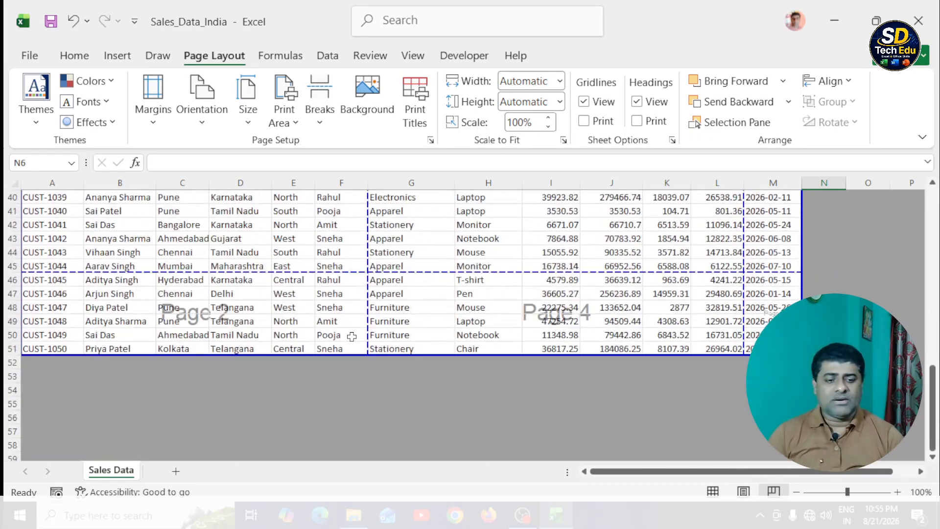
{"action": "scroll", "coordinate": [352, 335], "scroll_direction": "up", "scroll_amount": 3}
{"action": "scroll", "coordinate": [353, 337], "scroll_direction": "up", "scroll_amount": 10}
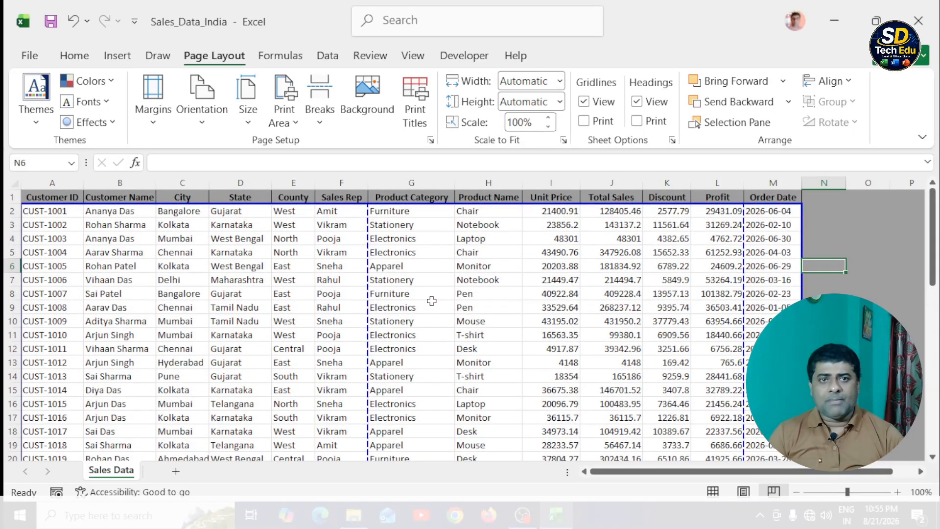
{"action": "scroll", "coordinate": [408, 304], "scroll_direction": "down", "scroll_amount": 1}
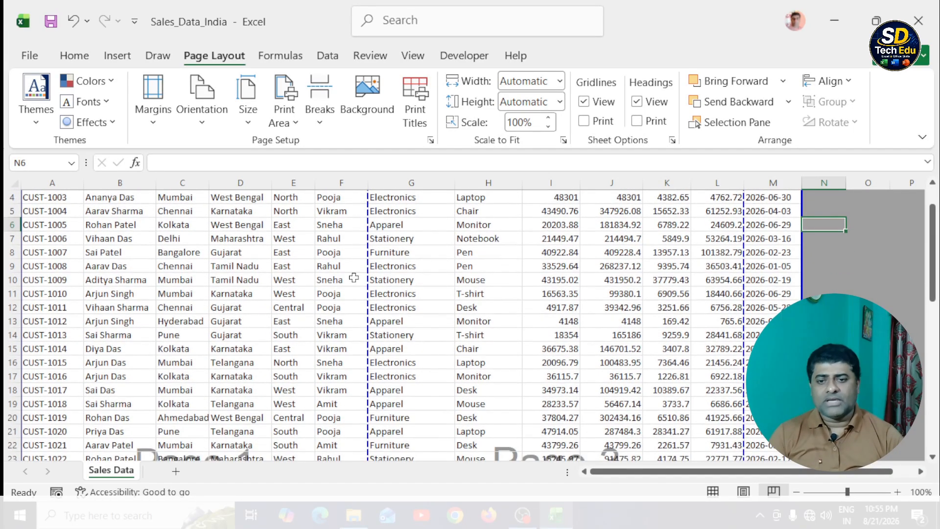
Check every page of the sheet in the print preview, go back to the first page and return to the worksheet
{"action": "left_click", "coordinate": [36, 58]}
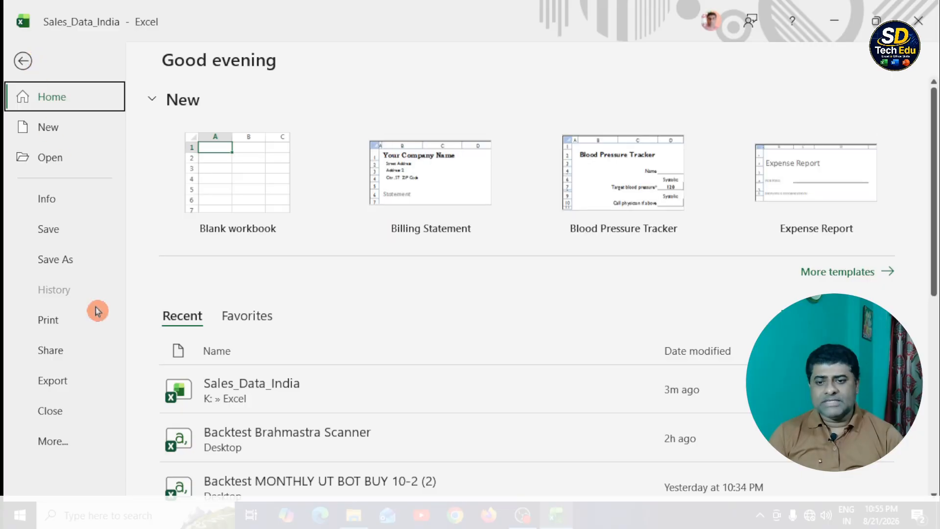
{"action": "left_click", "coordinate": [61, 325]}
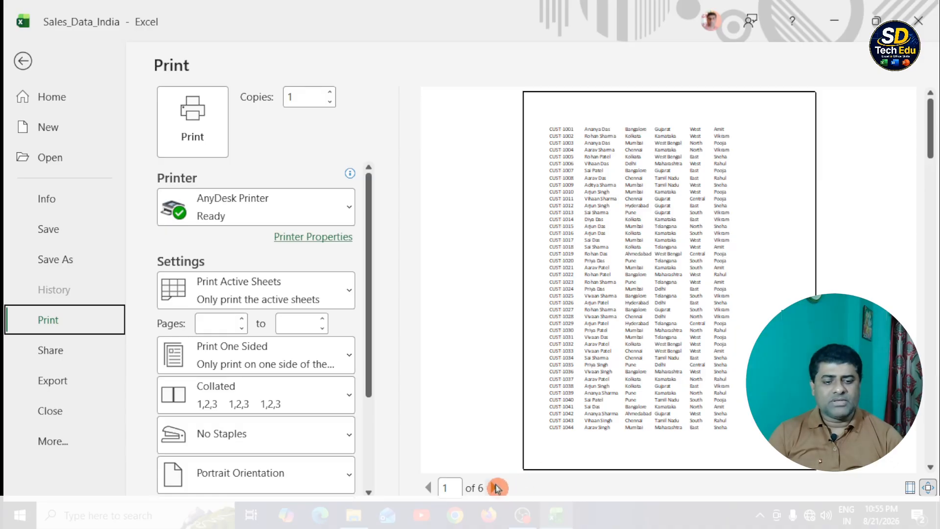
{"action": "left_click", "coordinate": [496, 488]}
{"action": "left_click", "coordinate": [495, 488]}
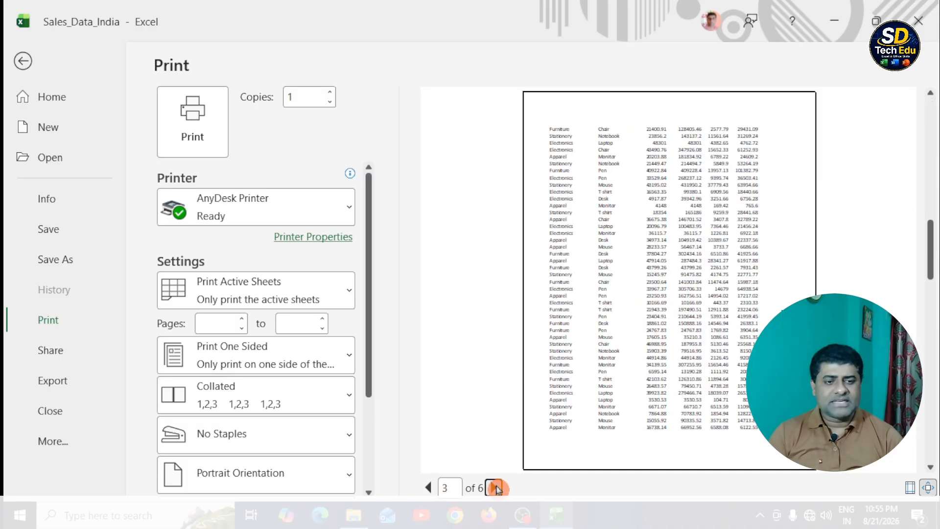
{"action": "left_click", "coordinate": [495, 488]}
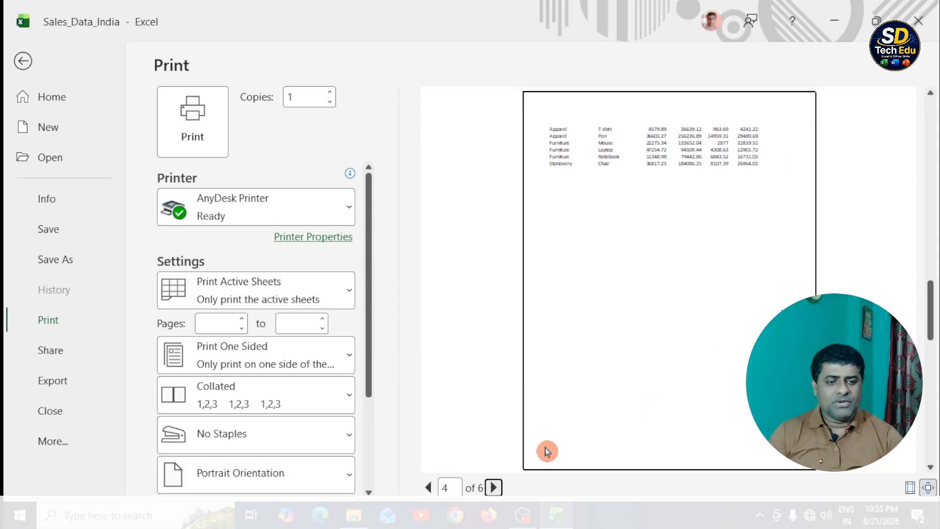
{"action": "left_click", "coordinate": [495, 488]}
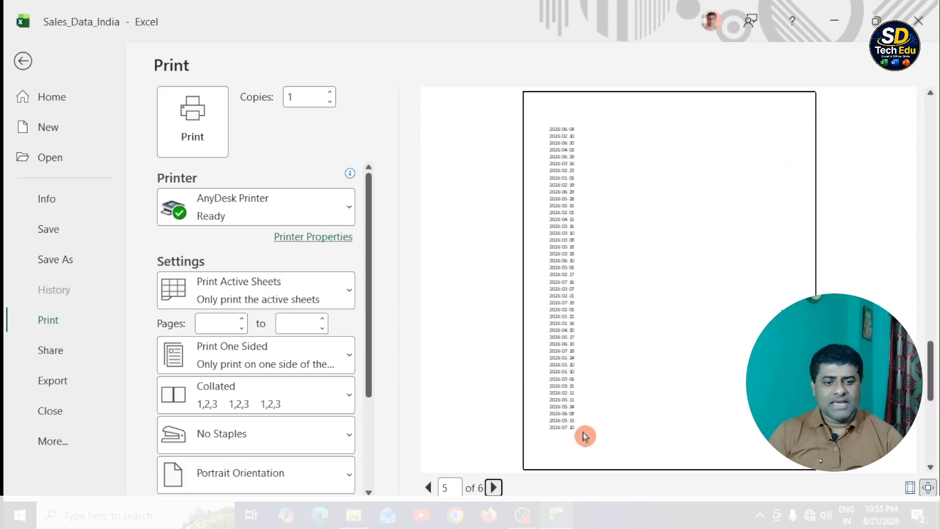
{"action": "left_click", "coordinate": [493, 488]}
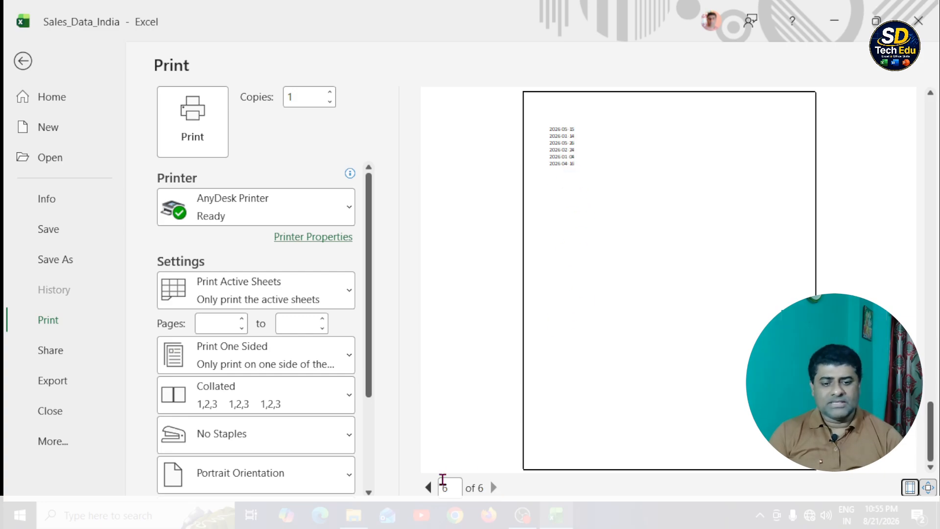
{"action": "left_click", "coordinate": [428, 488]}
{"action": "left_click", "coordinate": [429, 488]}
{"action": "left_click", "coordinate": [429, 488]}
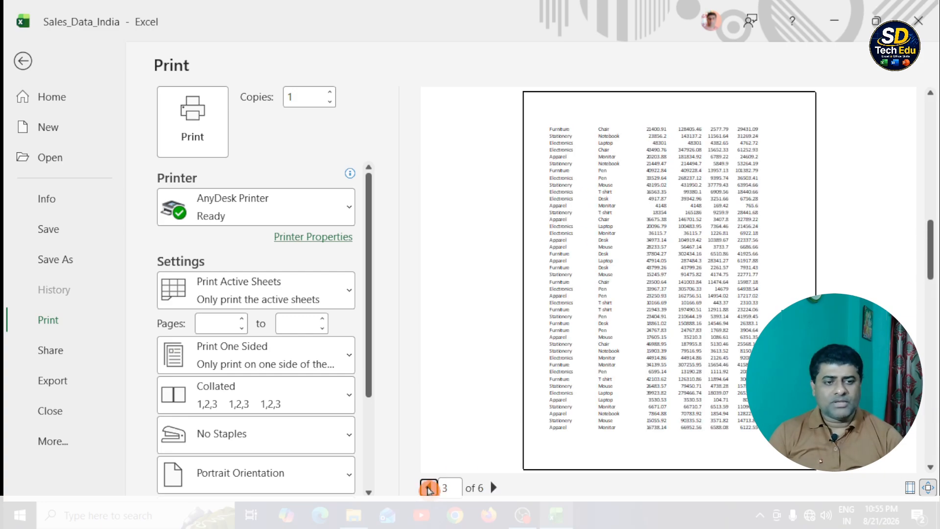
{"action": "left_click", "coordinate": [429, 488]}
{"action": "left_click", "coordinate": [429, 488]}
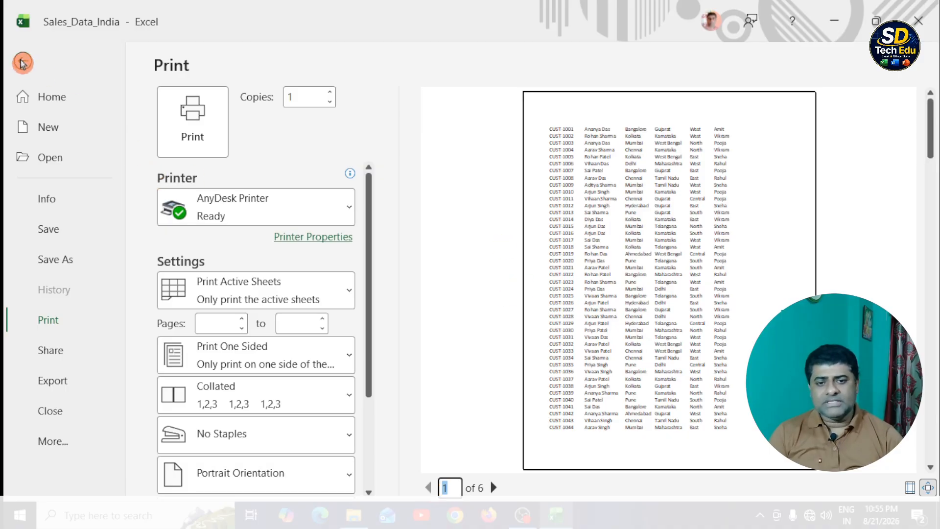
{"action": "left_click", "coordinate": [23, 61]}
{"action": "scroll", "coordinate": [691, 287], "scroll_direction": "up", "scroll_amount": 1}
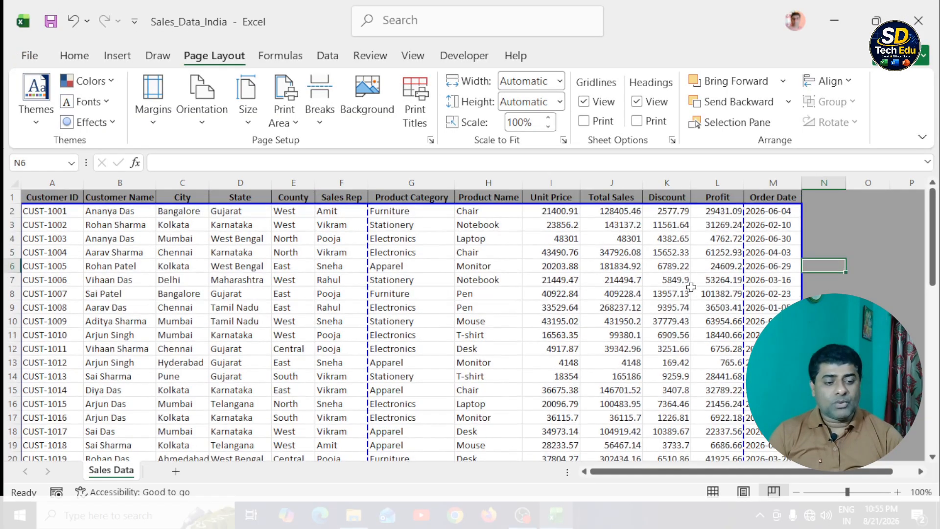
{"action": "left_click", "coordinate": [607, 292]}
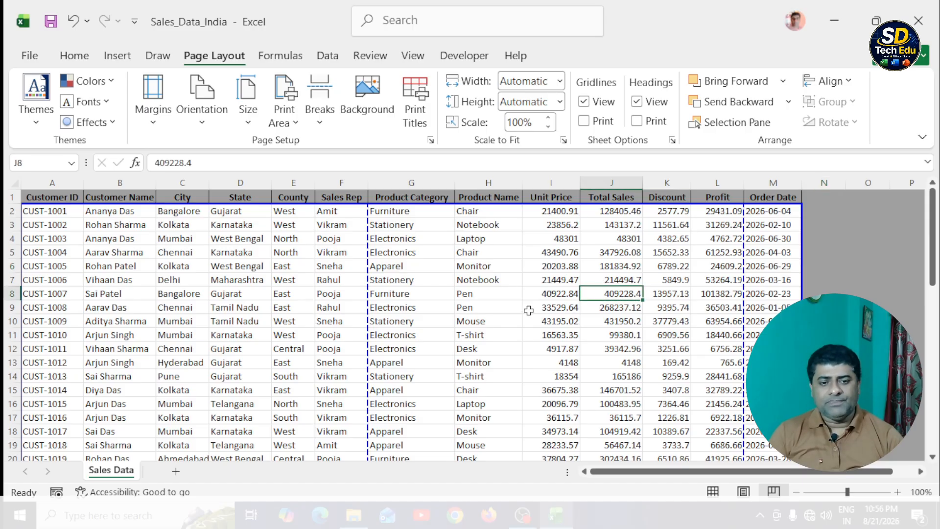
{"action": "scroll", "coordinate": [528, 310], "scroll_direction": "down", "scroll_amount": 1}
{"action": "scroll", "coordinate": [488, 302], "scroll_direction": "up", "scroll_amount": 1}
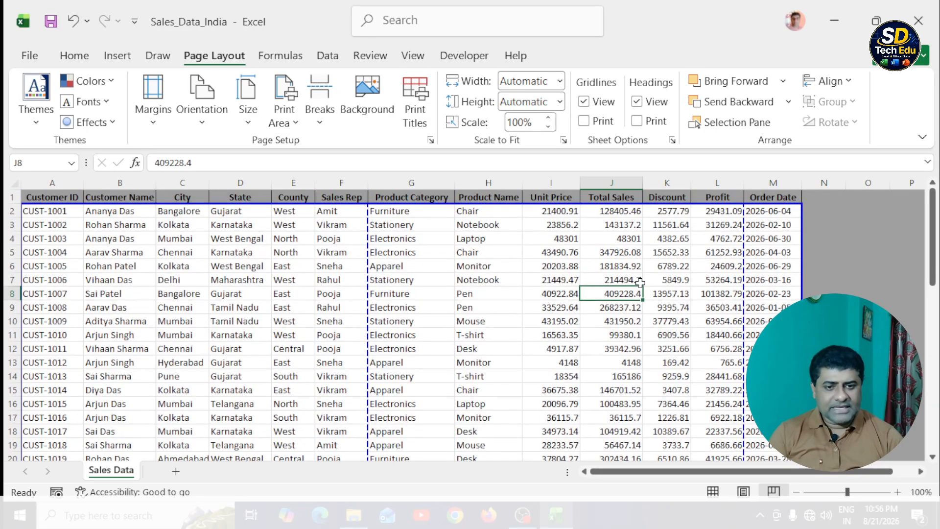
In the sheet's Page Setup, set the paper size to A4 and the orientation to Landscape
{"action": "left_click", "coordinate": [30, 56]}
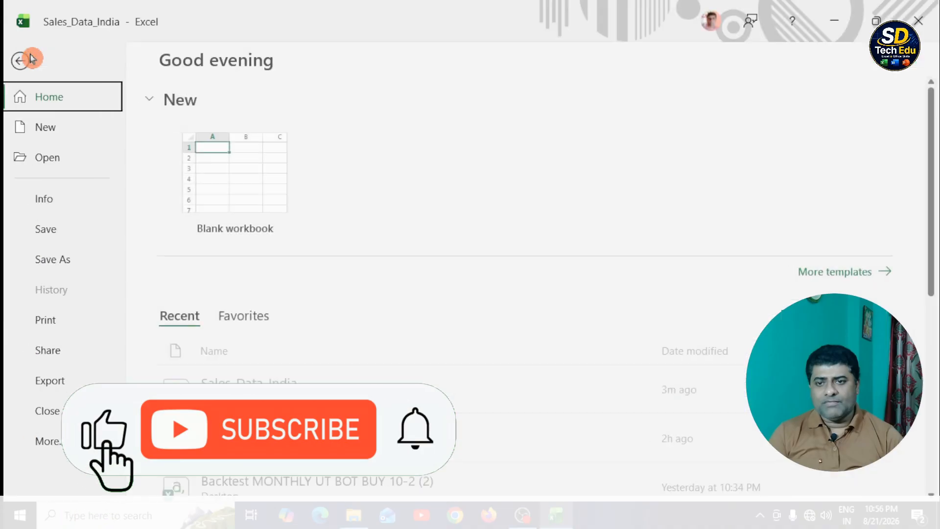
{"action": "left_click", "coordinate": [52, 324]}
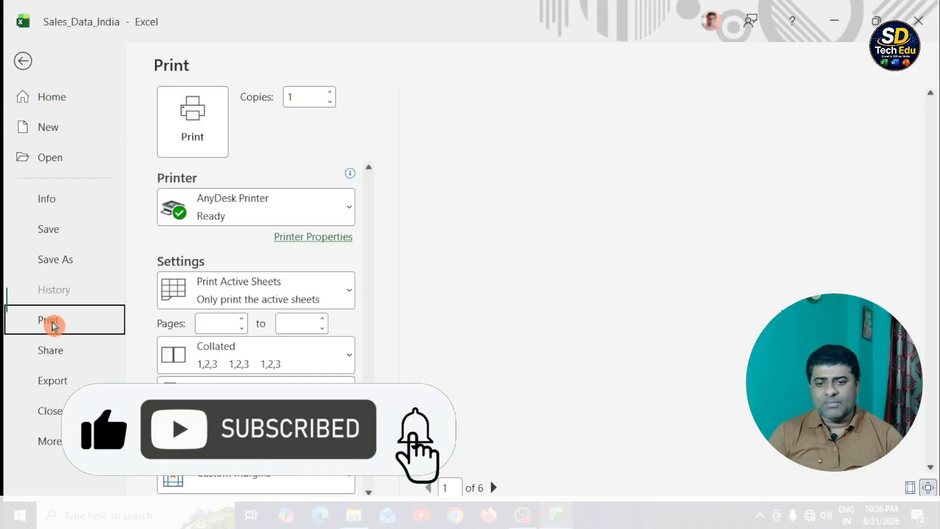
{"action": "scroll", "coordinate": [293, 348], "scroll_direction": "down", "scroll_amount": 1}
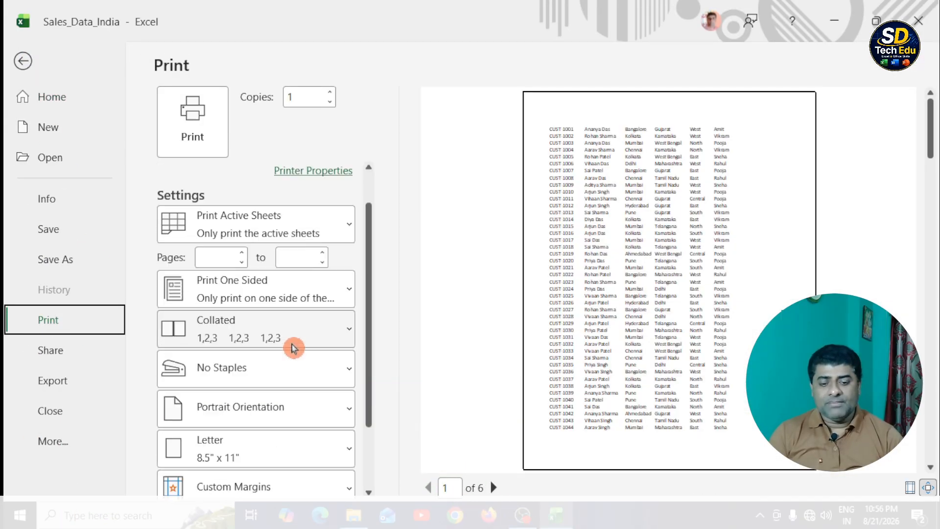
{"action": "scroll", "coordinate": [293, 348], "scroll_direction": "down", "scroll_amount": 2}
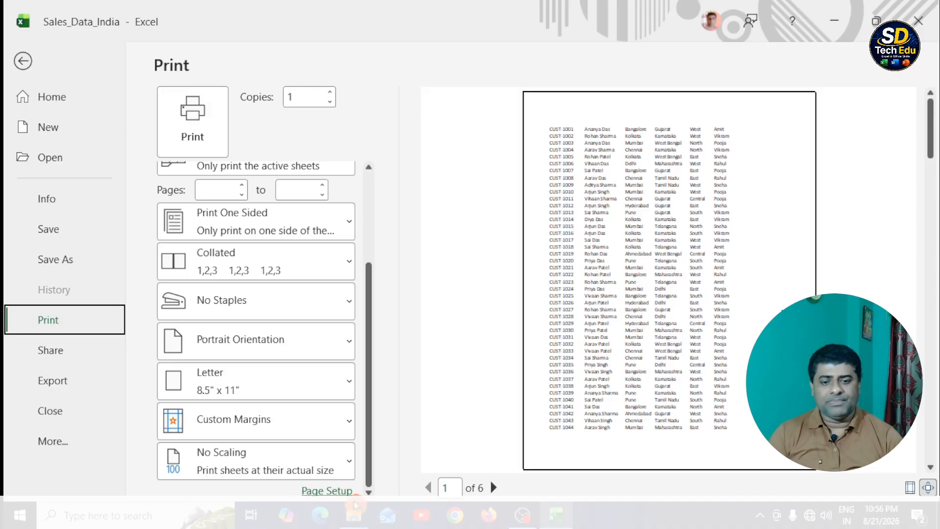
{"action": "left_click", "coordinate": [339, 492]}
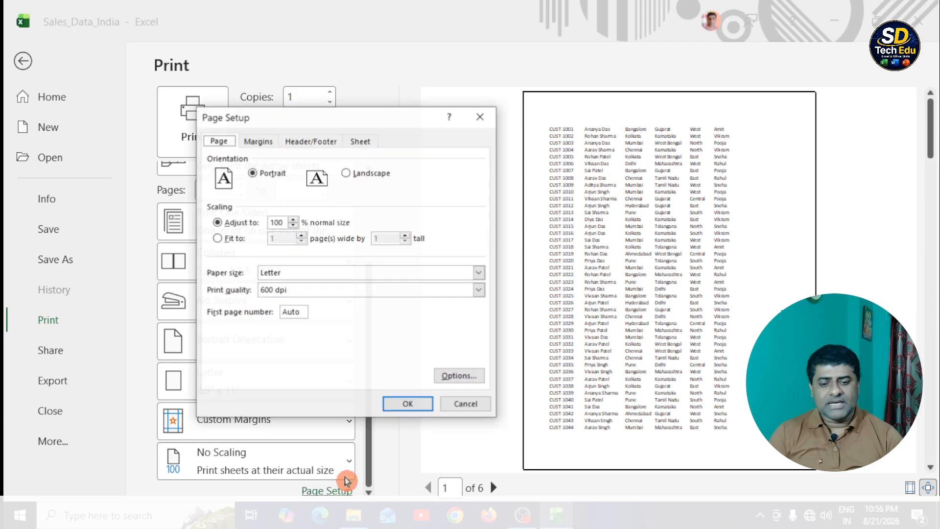
{"action": "left_click_drag", "start_coordinate": [334, 121], "coordinate": [436, 90]}
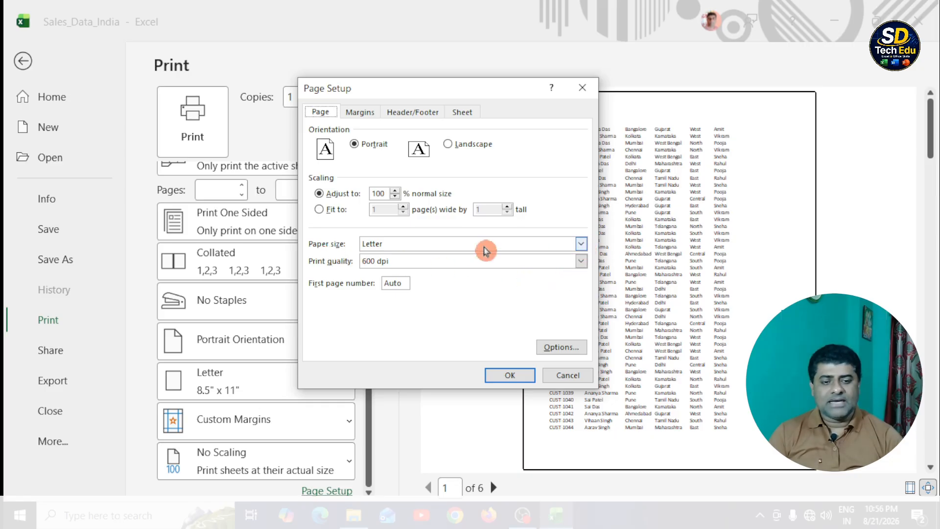
{"action": "left_click", "coordinate": [582, 247]}
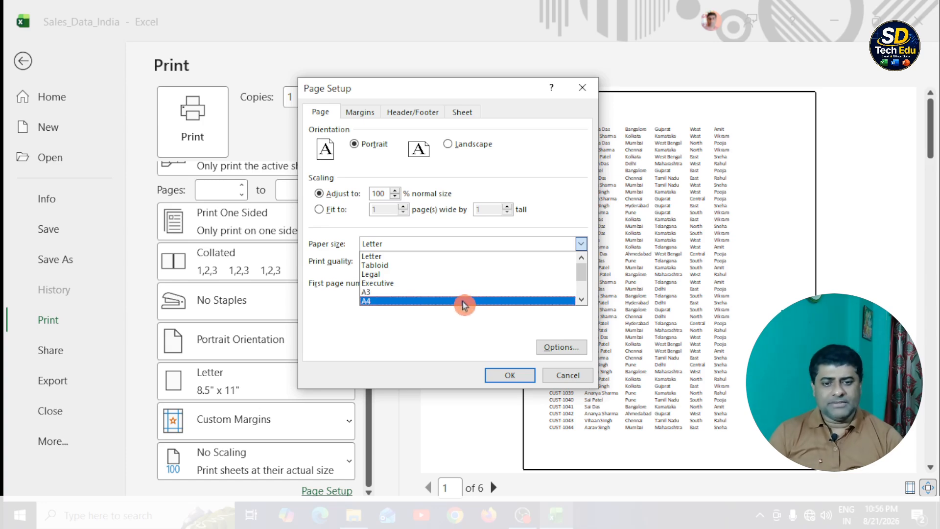
{"action": "left_click", "coordinate": [376, 300]}
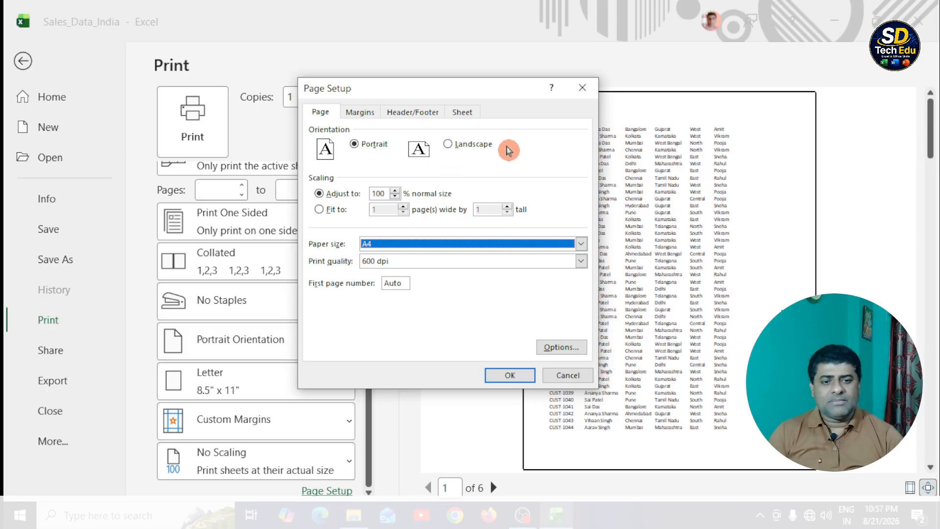
{"action": "left_click", "coordinate": [450, 147]}
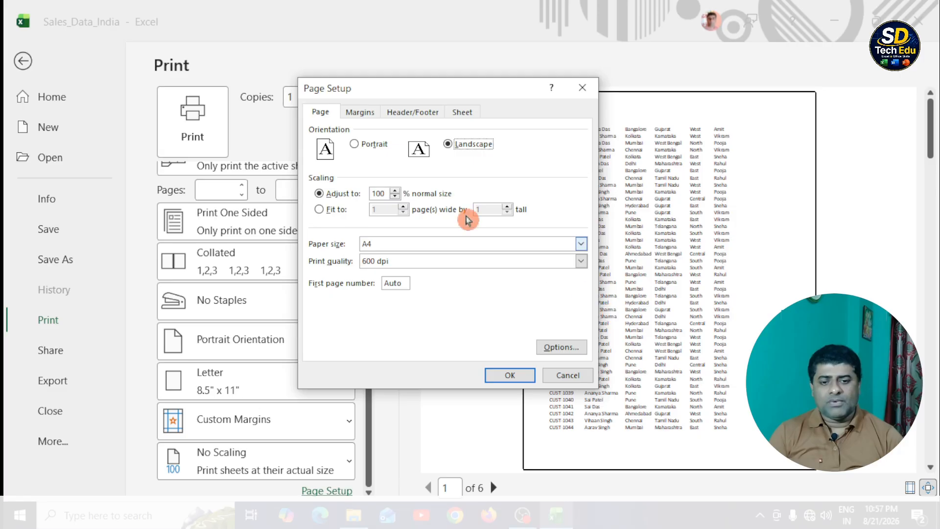
Review the margin settings in Page Setup and apply the page settings
{"action": "left_click", "coordinate": [366, 114]}
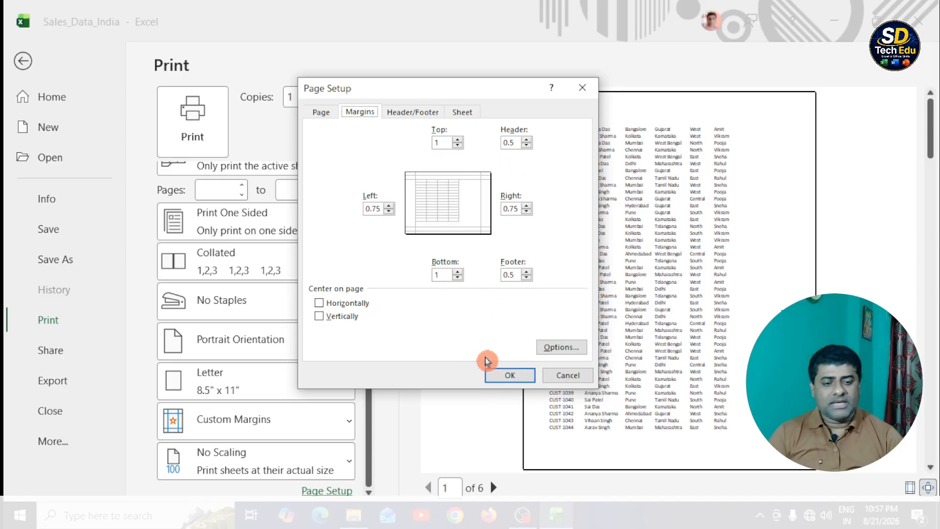
{"action": "left_click", "coordinate": [503, 376]}
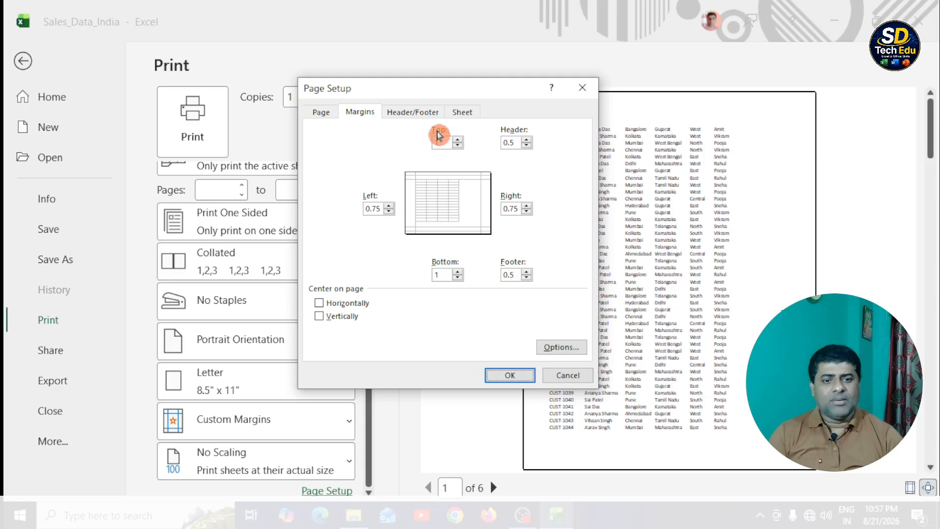
{"action": "left_click", "coordinate": [497, 376]}
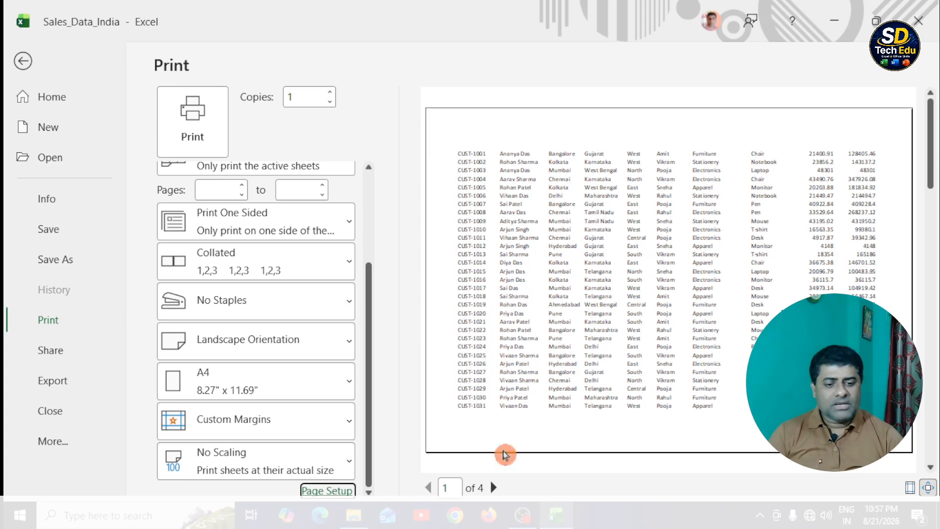
Check every page of the A4 landscape layout in the print preview, go back to the first page and return to the worksheet
{"action": "left_click", "coordinate": [493, 487]}
{"action": "left_click", "coordinate": [496, 488]}
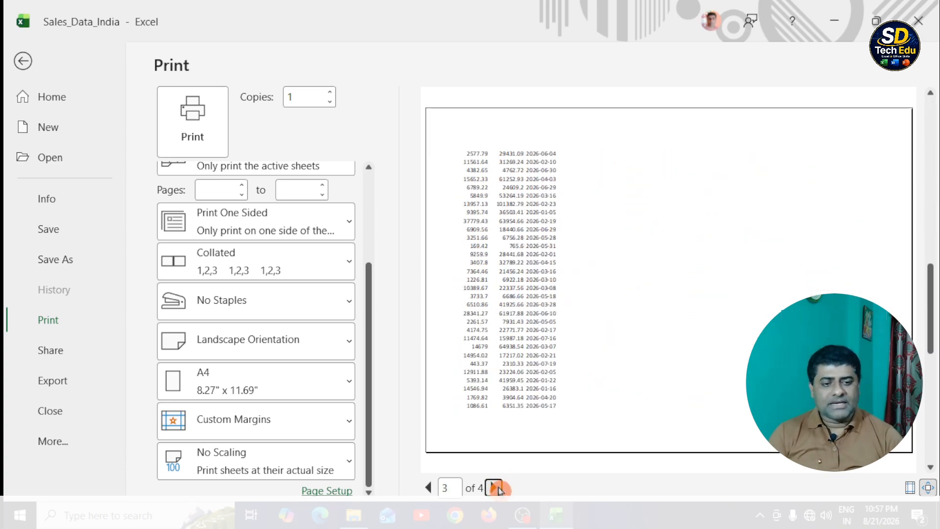
{"action": "left_click", "coordinate": [496, 487]}
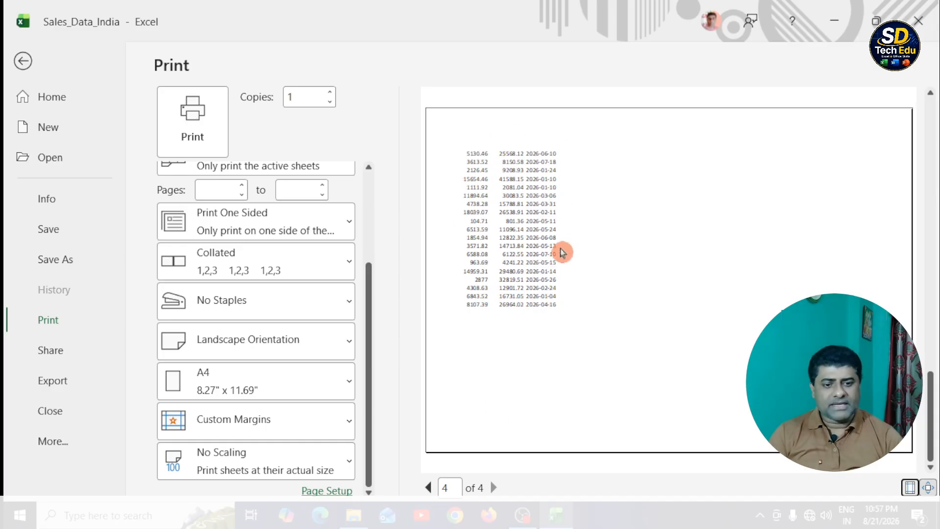
{"action": "left_click", "coordinate": [429, 487]}
{"action": "left_click", "coordinate": [429, 487]}
{"action": "left_click", "coordinate": [428, 488]}
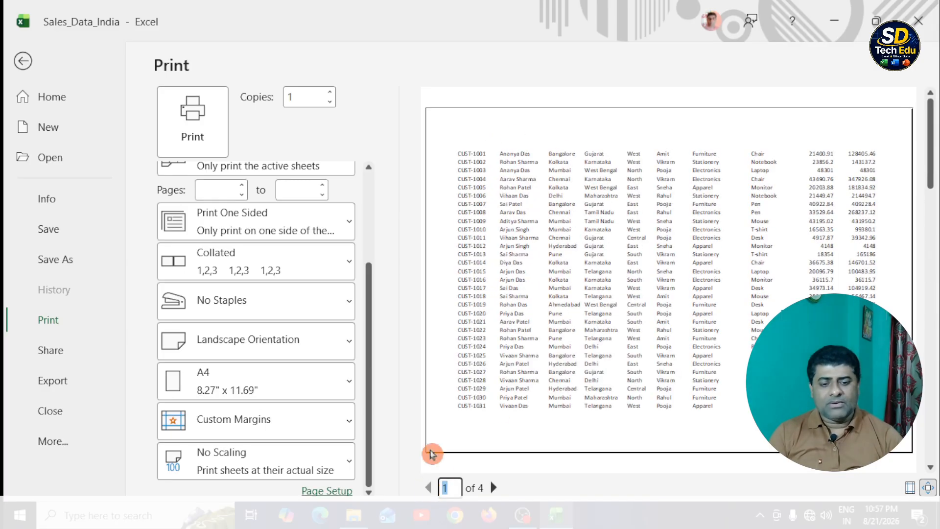
{"action": "left_click", "coordinate": [25, 64]}
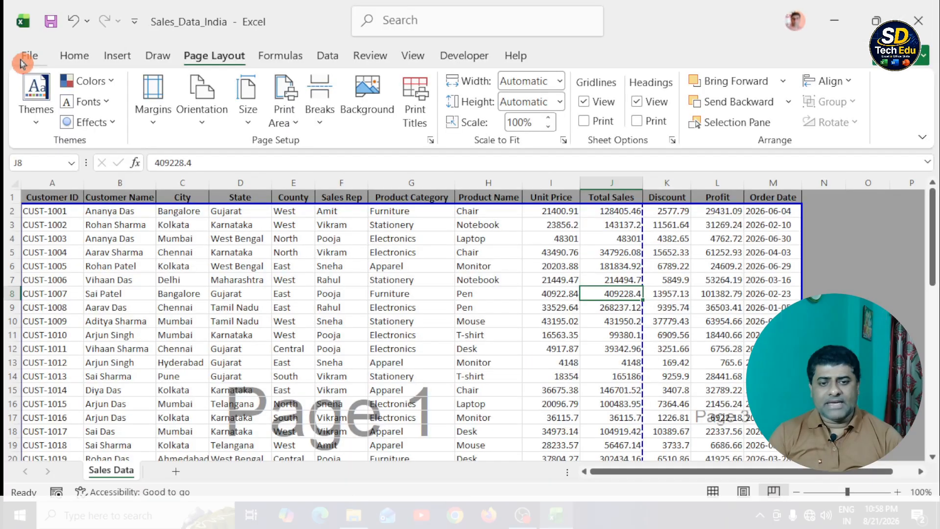
Examine where the page breaks of the landscape layout fall across the columns and rows of the print area
{"action": "scroll", "coordinate": [442, 322], "scroll_direction": "down", "scroll_amount": 6}
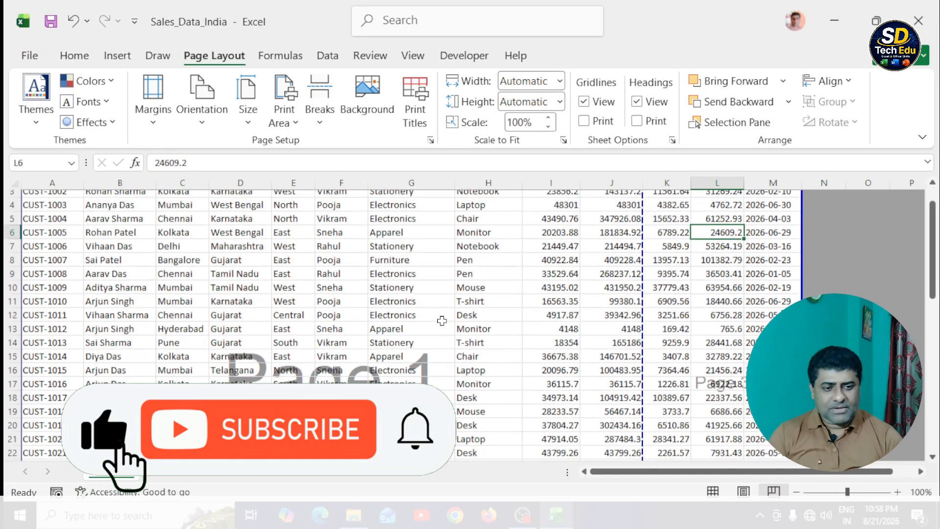
{"action": "scroll", "coordinate": [442, 321], "scroll_direction": "down", "scroll_amount": 6}
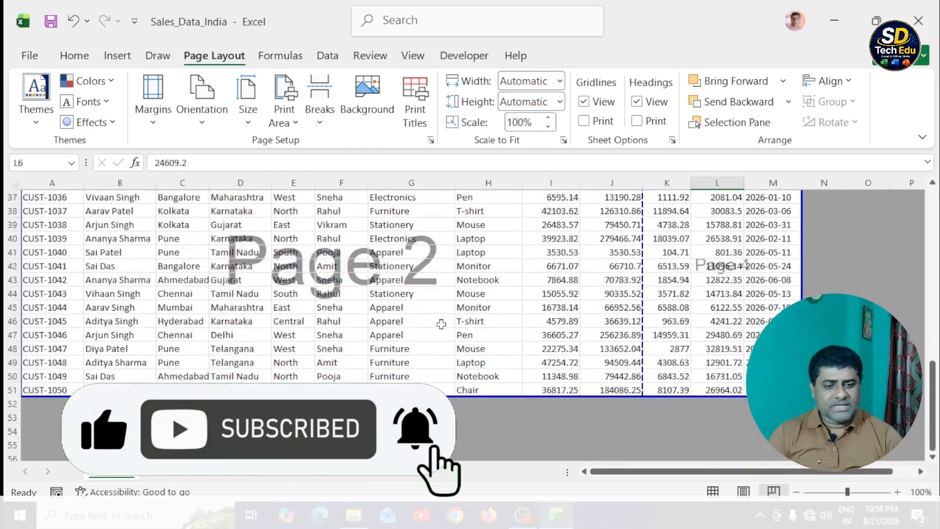
{"action": "scroll", "coordinate": [441, 322], "scroll_direction": "up", "scroll_amount": 10}
{"action": "scroll", "coordinate": [442, 321], "scroll_direction": "up", "scroll_amount": 2}
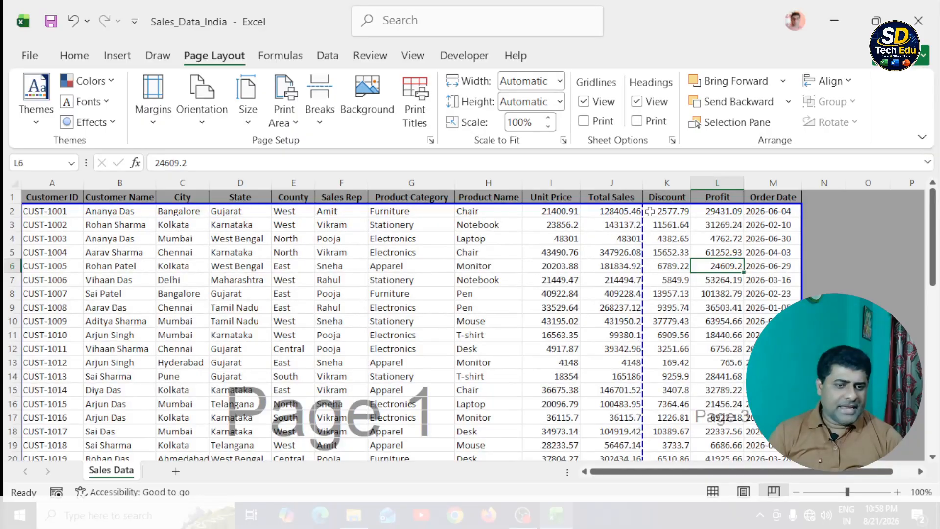
{"action": "scroll", "coordinate": [647, 226], "scroll_direction": "down", "scroll_amount": 5}
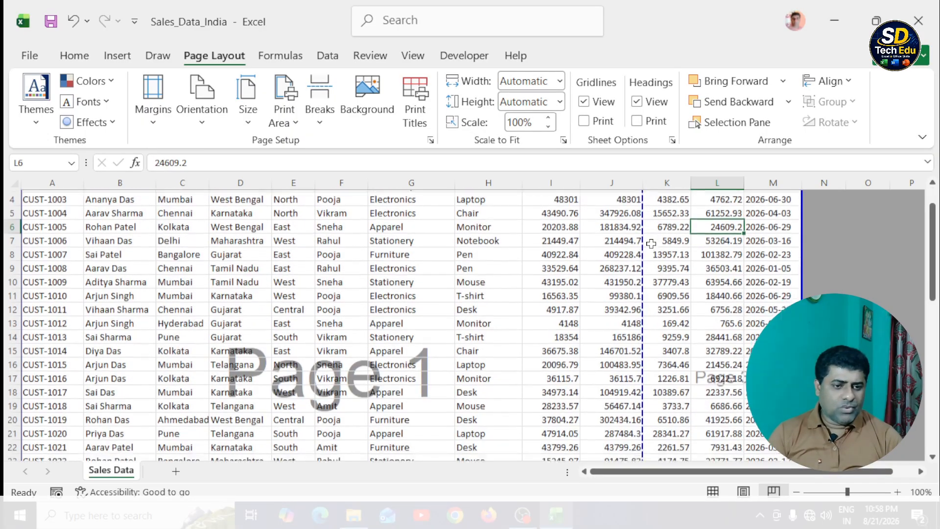
{"action": "scroll", "coordinate": [651, 248], "scroll_direction": "down", "scroll_amount": 6}
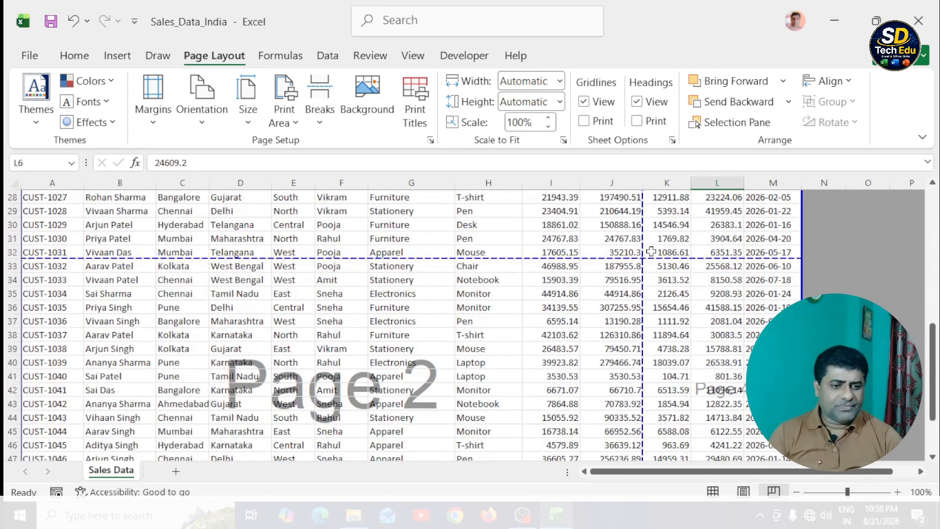
{"action": "scroll", "coordinate": [649, 258], "scroll_direction": "up", "scroll_amount": 4}
{"action": "scroll", "coordinate": [649, 257], "scroll_direction": "up", "scroll_amount": 7}
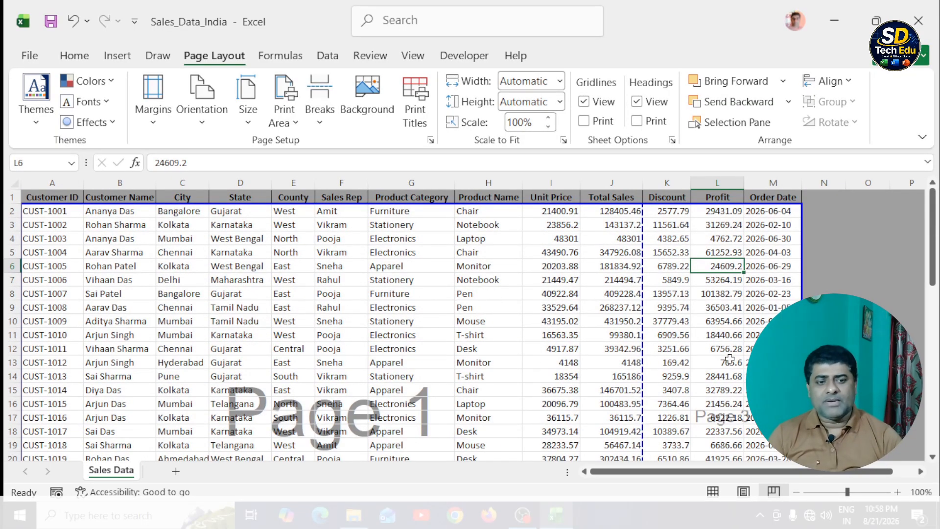
Move the vertical page break after the Total Sales column to the outer edge of the Order Date column, and check the remaining breaks
{"action": "left_click", "coordinate": [710, 322]}
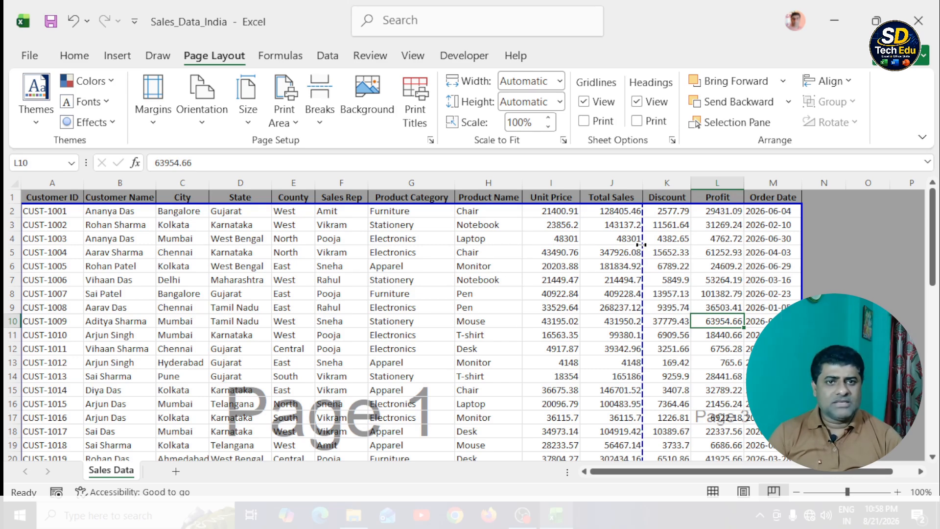
{"action": "left_click_drag", "start_coordinate": [642, 245], "coordinate": [800, 252]}
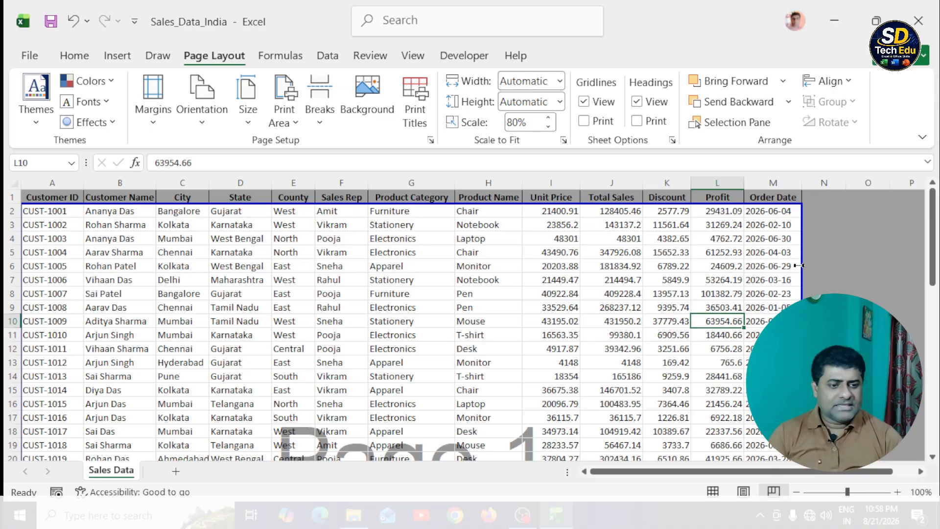
{"action": "scroll", "coordinate": [522, 305], "scroll_direction": "down", "scroll_amount": 8}
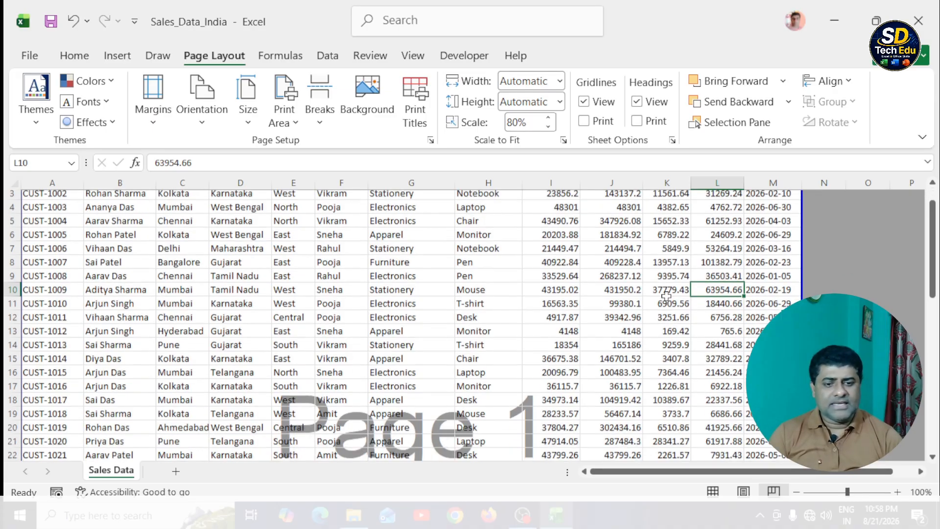
{"action": "scroll", "coordinate": [523, 305], "scroll_direction": "down", "scroll_amount": 3}
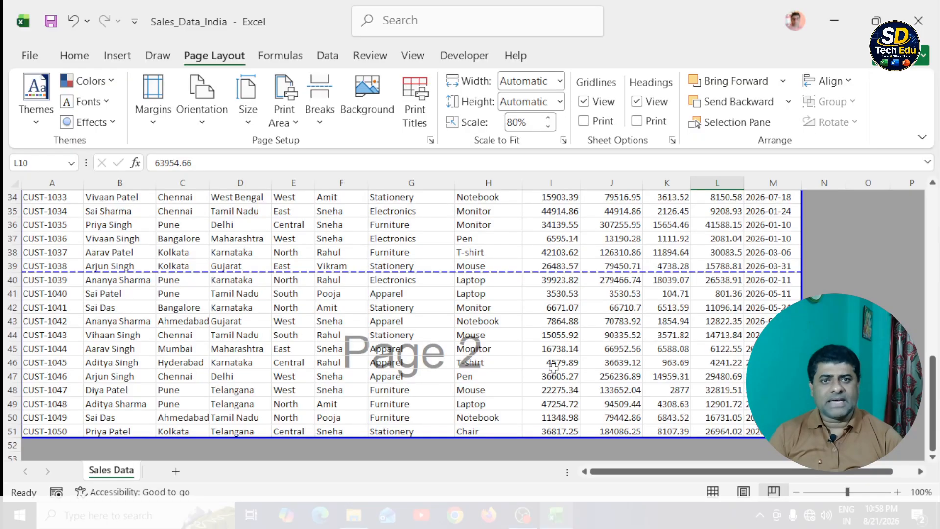
{"action": "scroll", "coordinate": [553, 364], "scroll_direction": "up", "scroll_amount": 11}
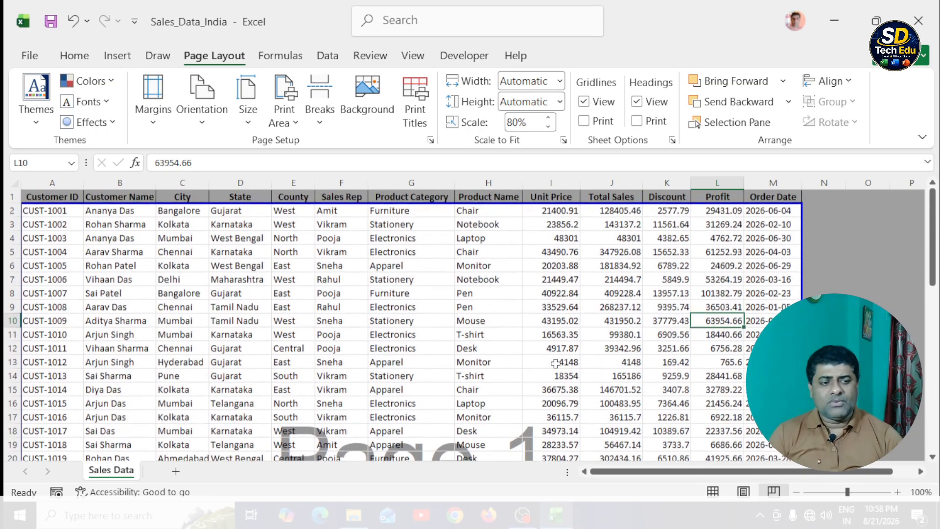
Check in the print preview how all columns fit on both pages, and return to the worksheet
{"action": "left_click", "coordinate": [29, 59]}
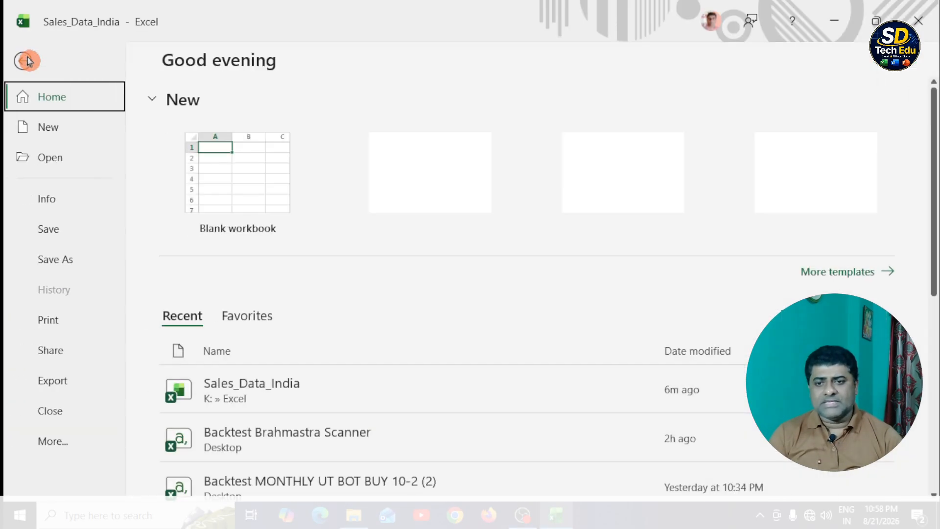
{"action": "left_click", "coordinate": [52, 322]}
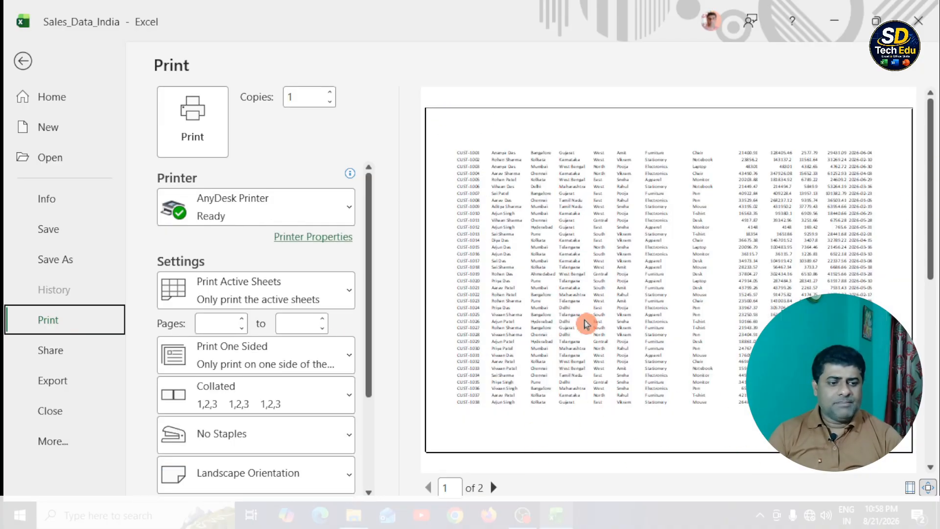
{"action": "left_click", "coordinate": [494, 488]}
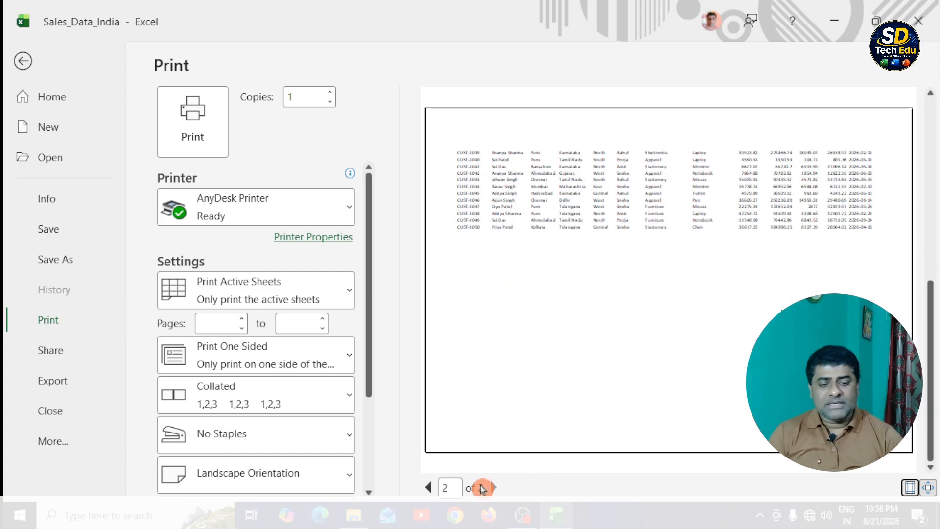
{"action": "left_click", "coordinate": [429, 487]}
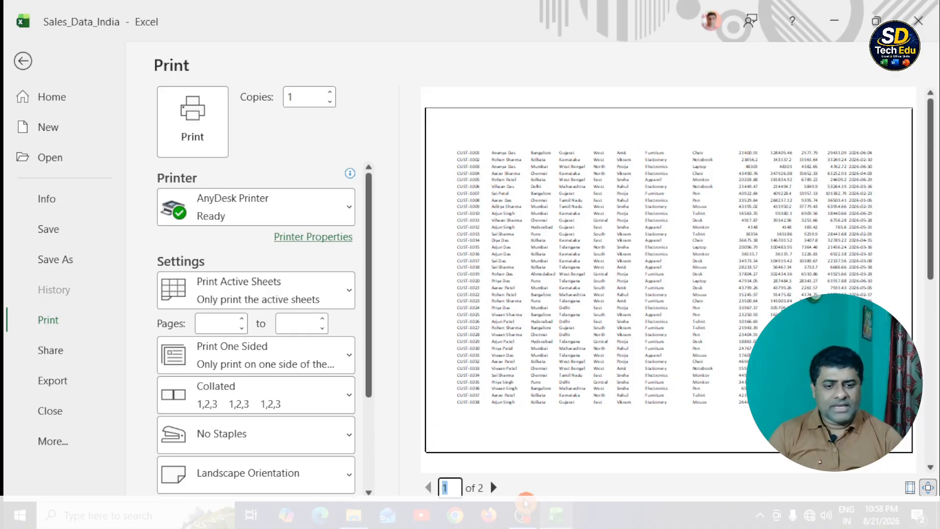
{"action": "left_click", "coordinate": [495, 487]}
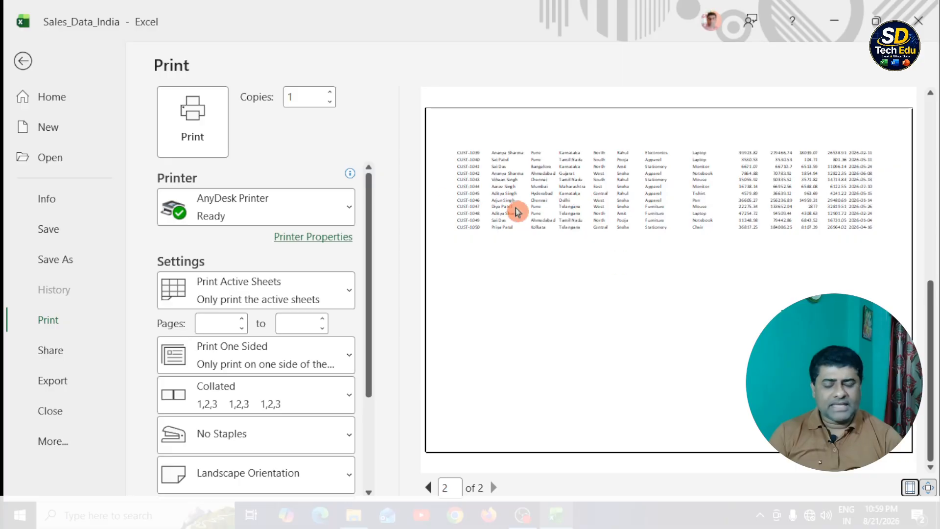
{"action": "left_click", "coordinate": [23, 61]}
Extend the print area's upper boundary to include the header row 1
{"action": "left_click", "coordinate": [254, 239]}
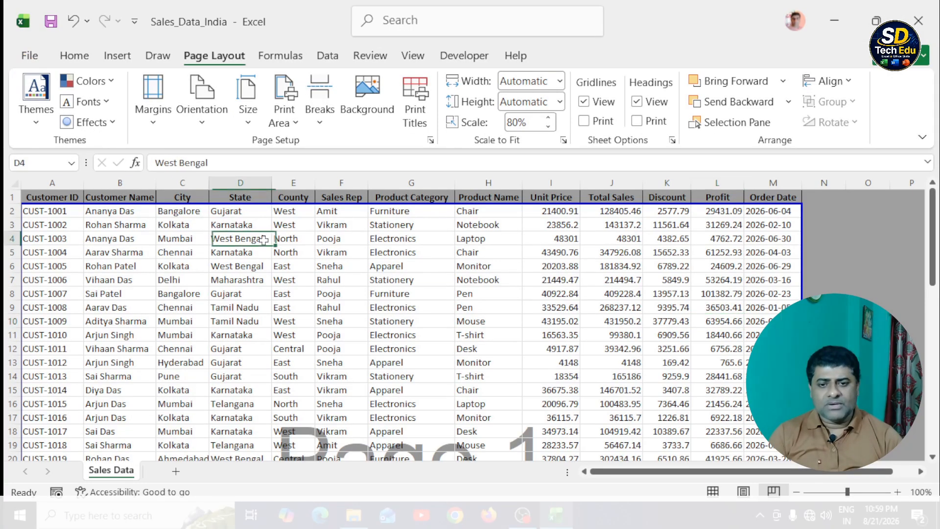
{"action": "left_click_drag", "start_coordinate": [263, 204], "coordinate": [262, 190]}
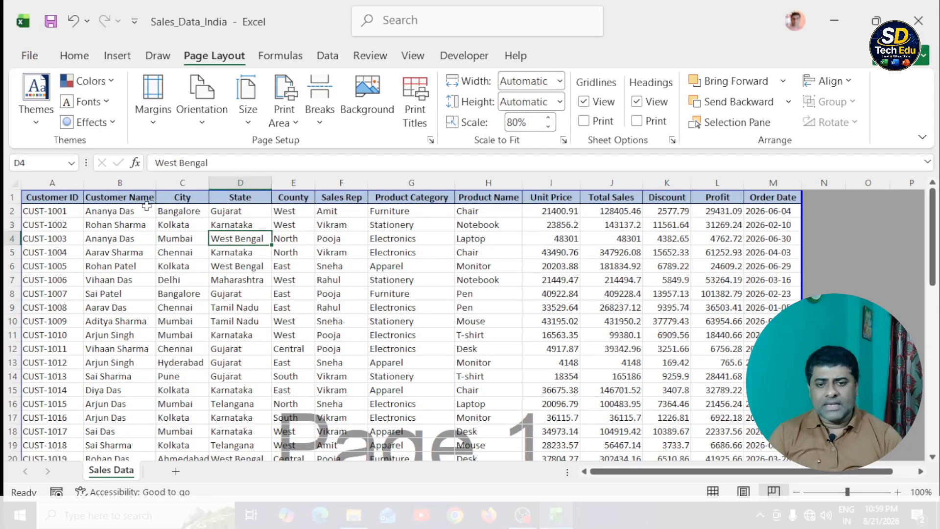
{"action": "scroll", "coordinate": [130, 287], "scroll_direction": "down", "scroll_amount": 4}
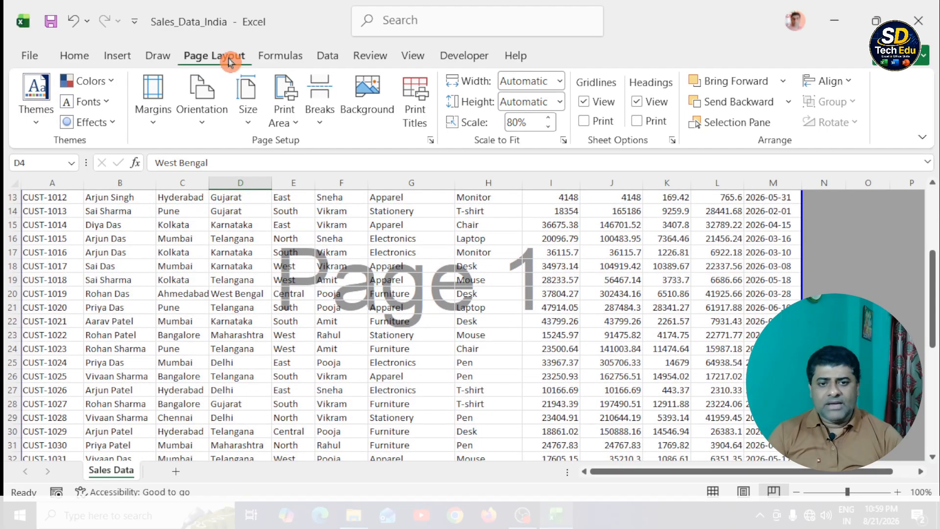
Set header row 1 ($1:$1) as the print title row repeated at the top of every printed page
{"action": "scroll", "coordinate": [353, 284], "scroll_direction": "up", "scroll_amount": 4}
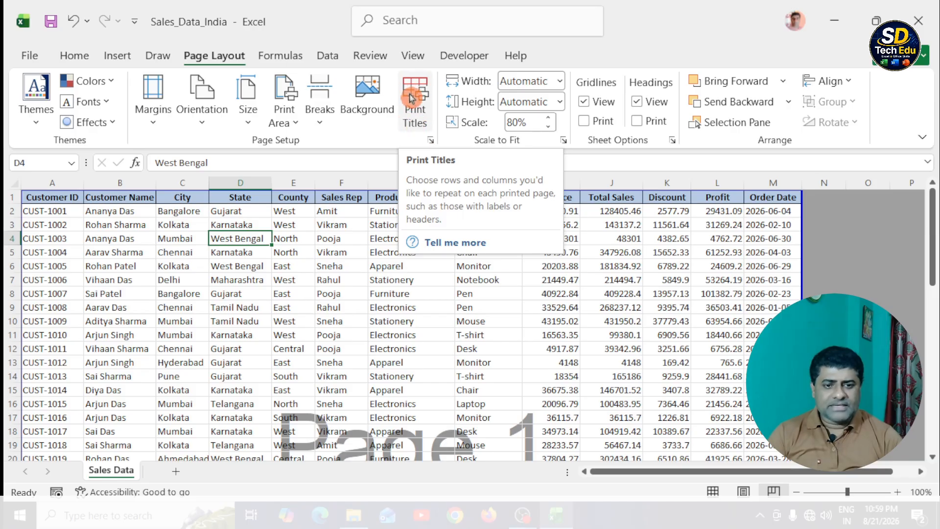
{"action": "left_click", "coordinate": [415, 117]}
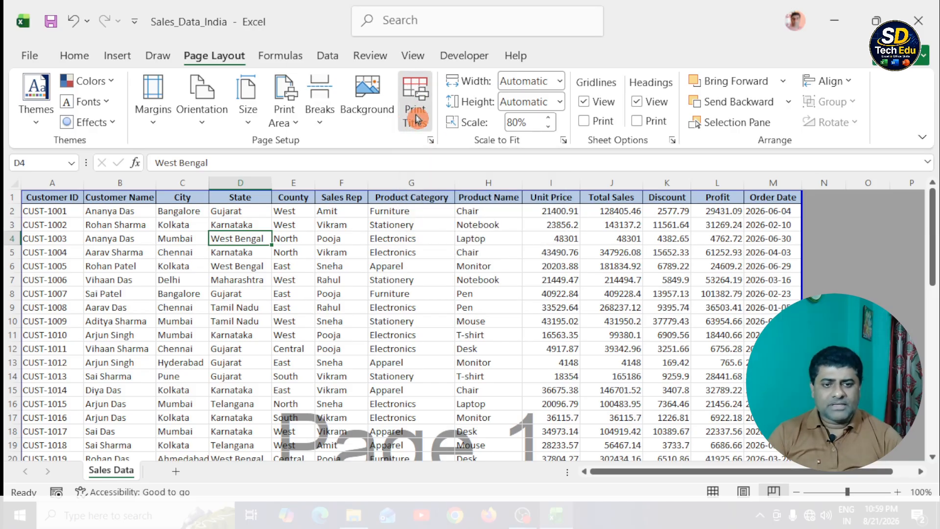
{"action": "left_click_drag", "start_coordinate": [390, 91], "coordinate": [527, 231]}
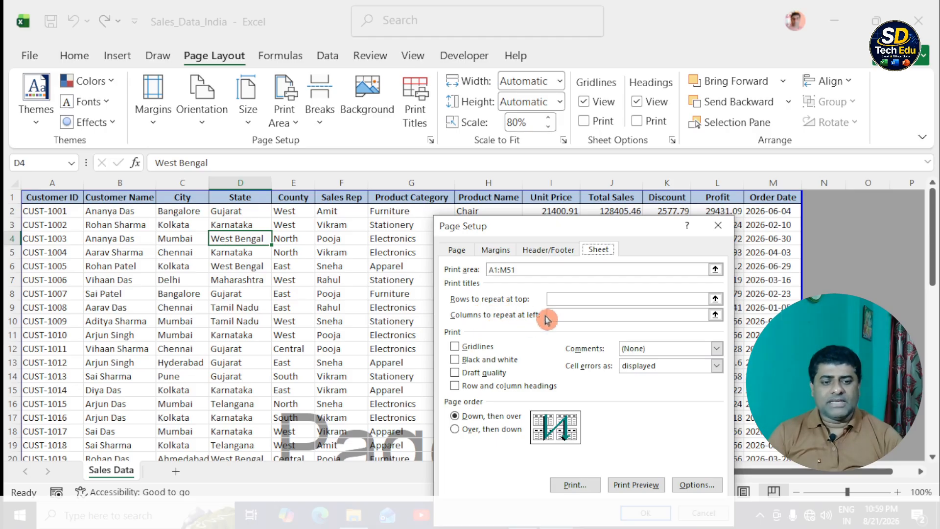
{"action": "left_click", "coordinate": [565, 300]}
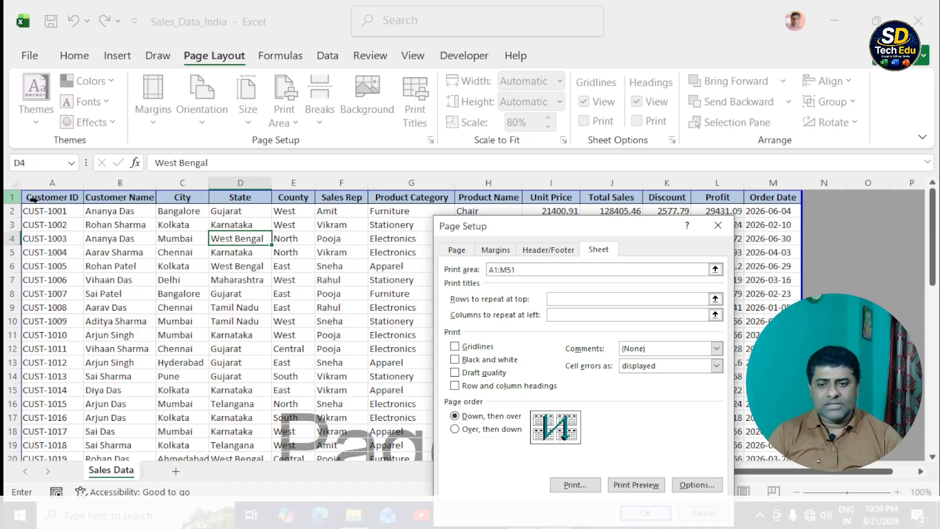
{"action": "left_click", "coordinate": [16, 197]}
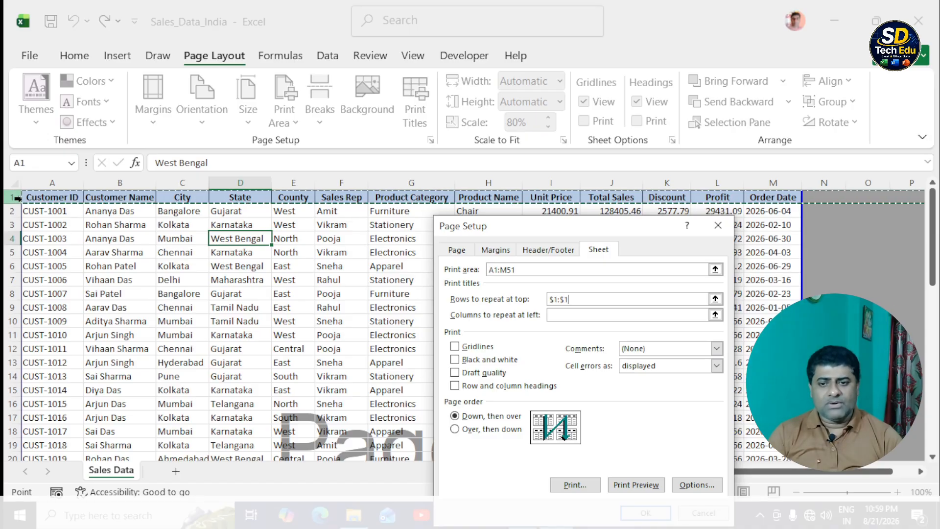
{"action": "left_click", "coordinate": [642, 513]}
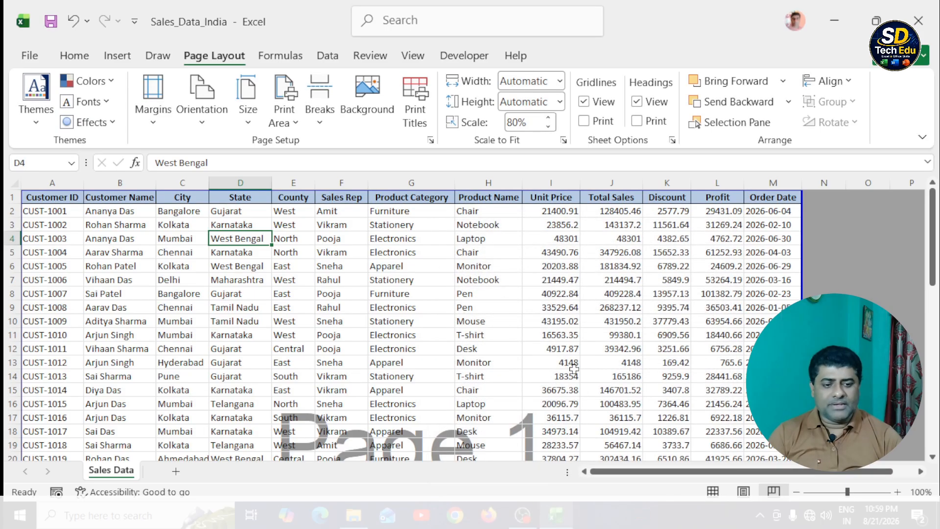
{"action": "left_click", "coordinate": [401, 323]}
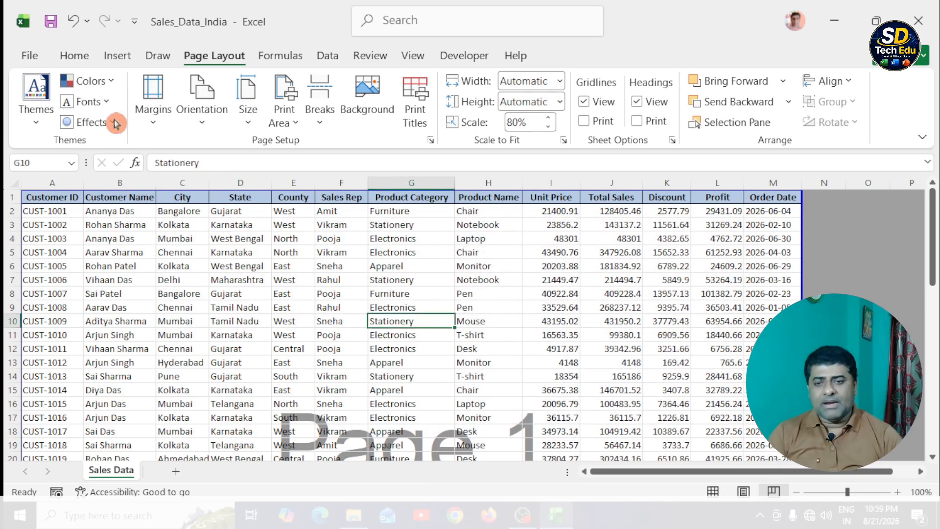
Check in the print preview whether the header row repeats on both pages
{"action": "left_click", "coordinate": [30, 55]}
{"action": "left_click", "coordinate": [48, 316]}
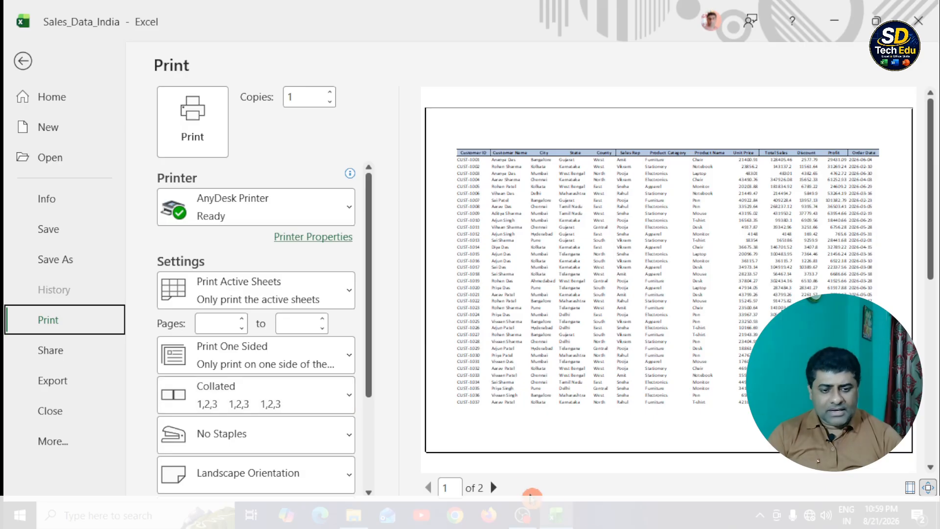
{"action": "left_click", "coordinate": [494, 490]}
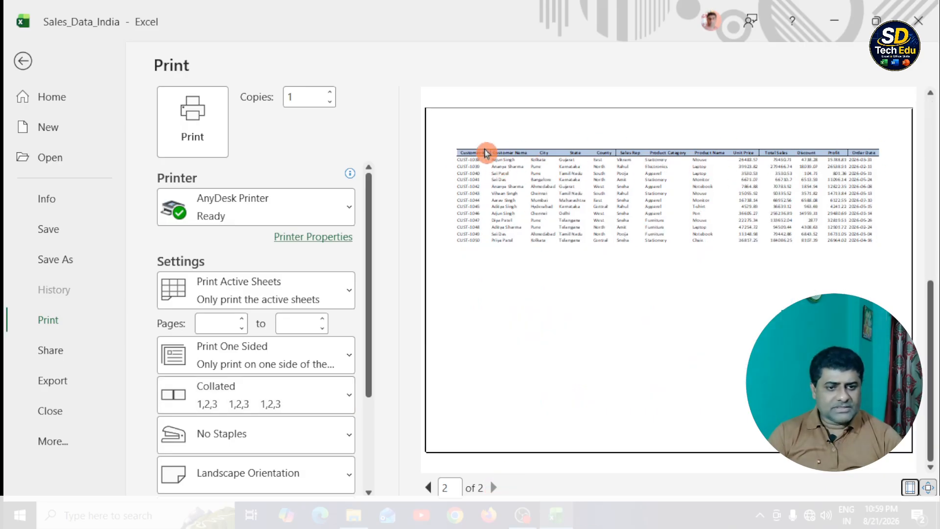
{"action": "left_click", "coordinate": [428, 488]}
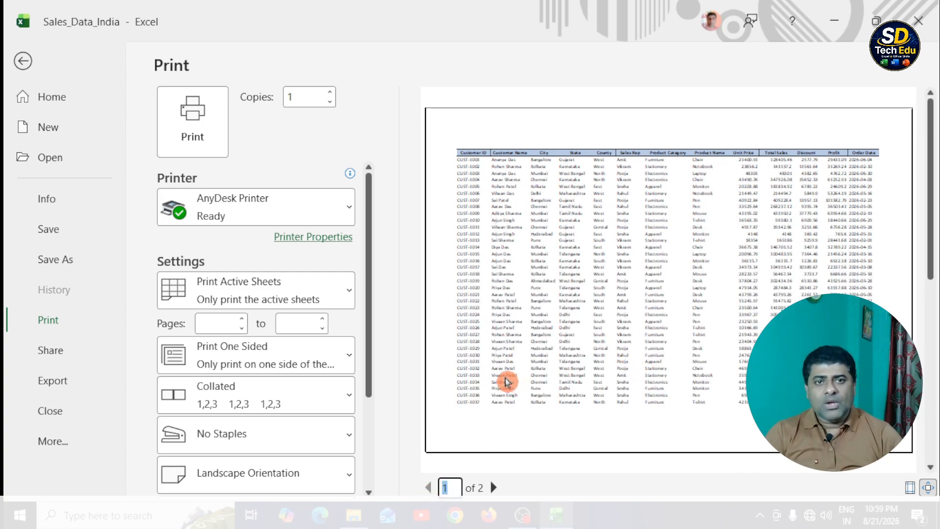
Set the page scaling to fit 1 page wide, leaving the number of pages tall blank
{"action": "scroll", "coordinate": [267, 470], "scroll_direction": "down", "scroll_amount": 3}
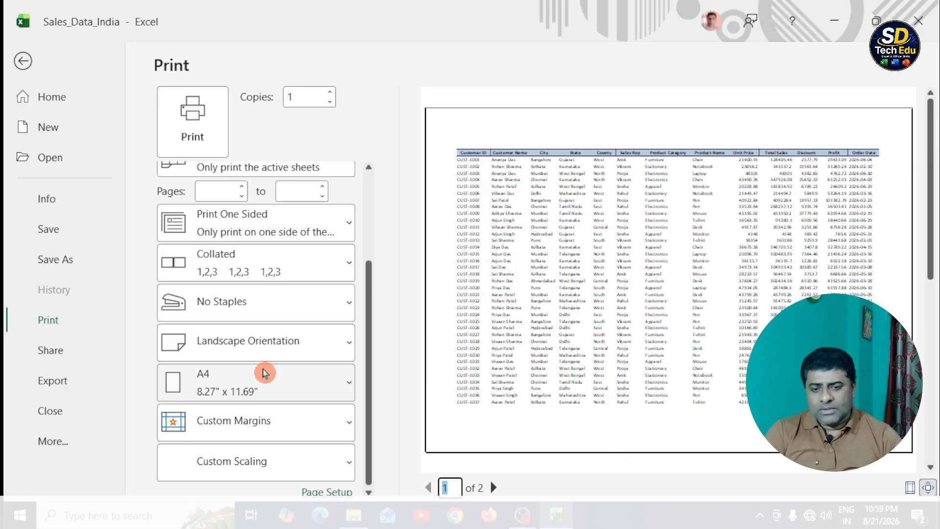
{"action": "left_click", "coordinate": [327, 490]}
{"action": "left_click_drag", "start_coordinate": [510, 193], "coordinate": [267, 163]}
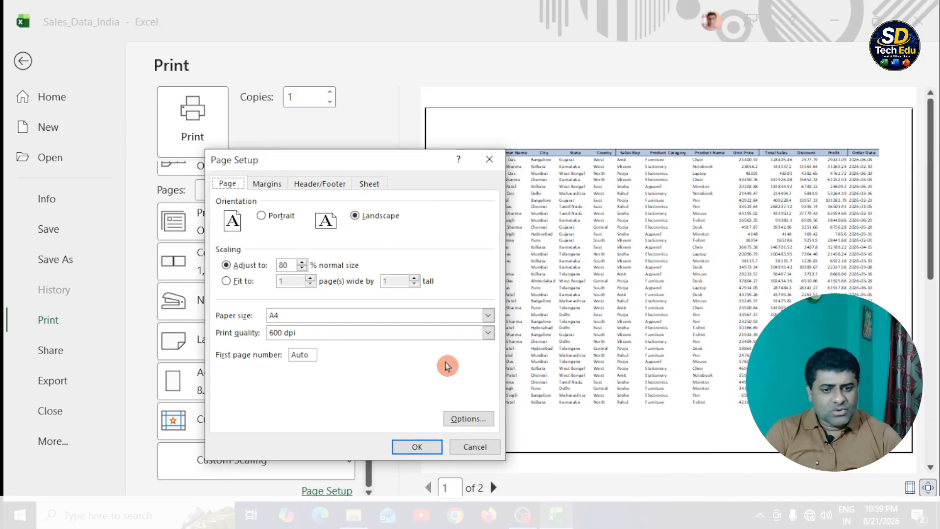
{"action": "left_click", "coordinate": [227, 283]}
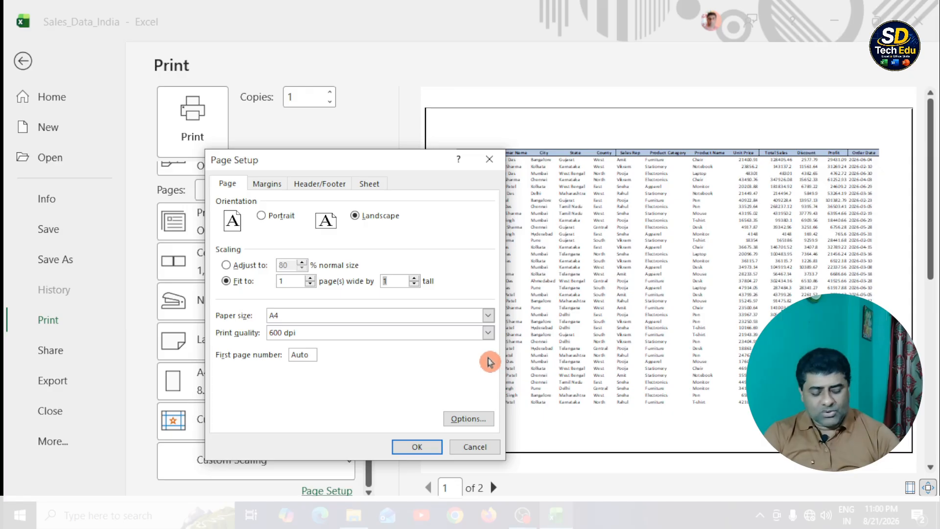
{"action": "left_click", "coordinate": [422, 446]}
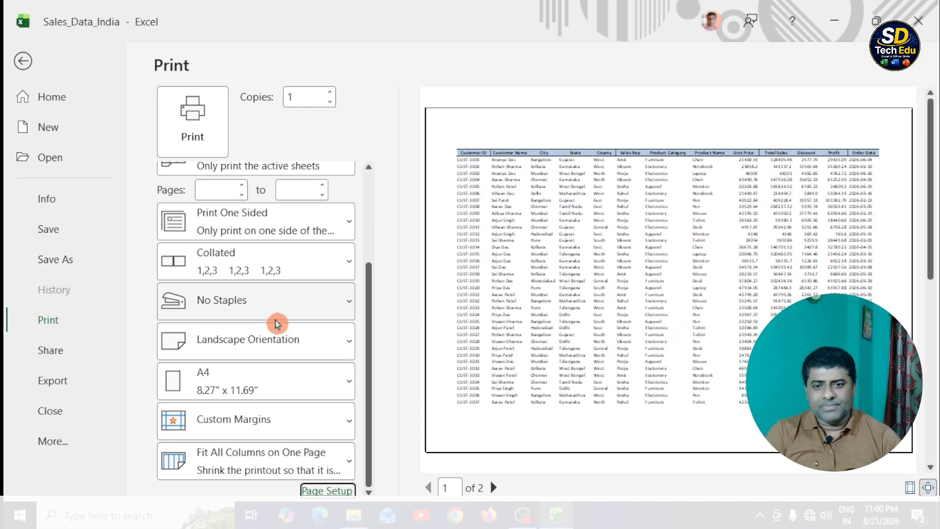
Set the range of pages to print from 1 to 2, and return to the worksheet
{"action": "scroll", "coordinate": [272, 321], "scroll_direction": "up", "scroll_amount": 3}
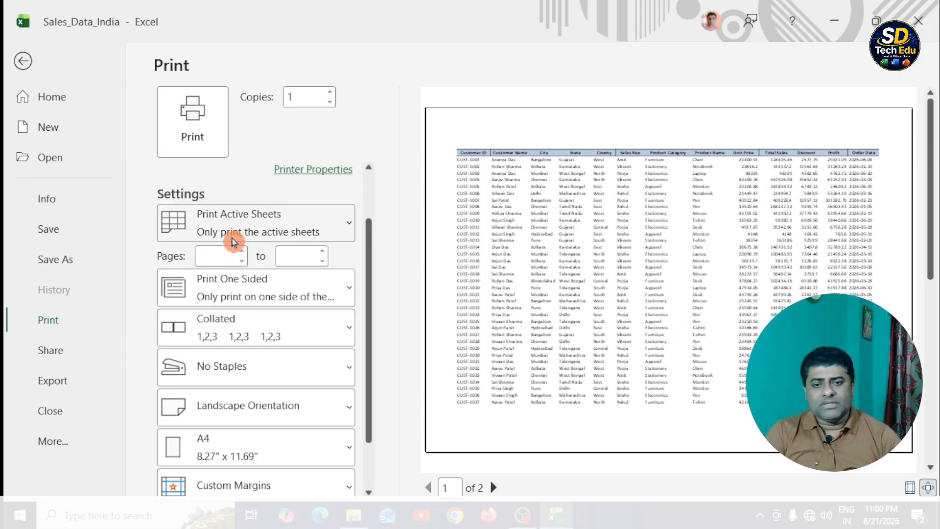
{"action": "left_click", "coordinate": [240, 256]}
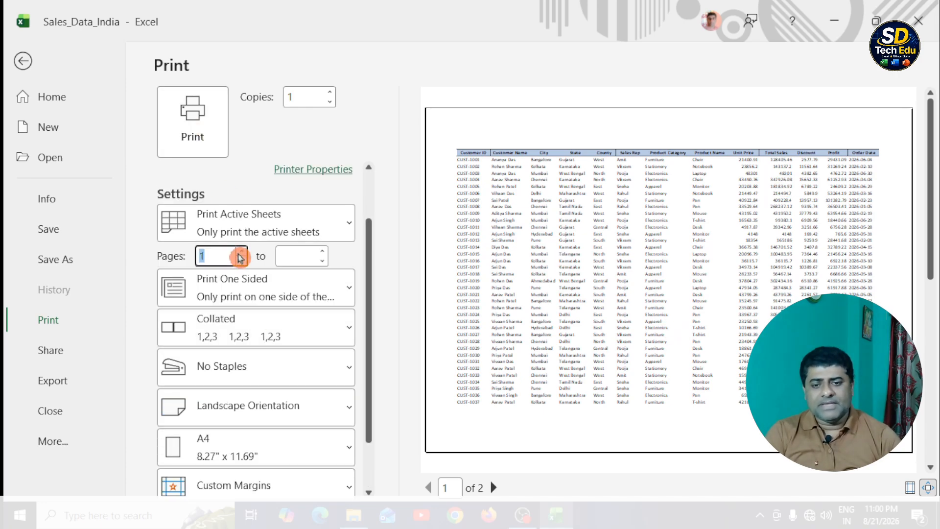
{"action": "left_click", "coordinate": [321, 252]}
{"action": "left_click", "coordinate": [322, 252]}
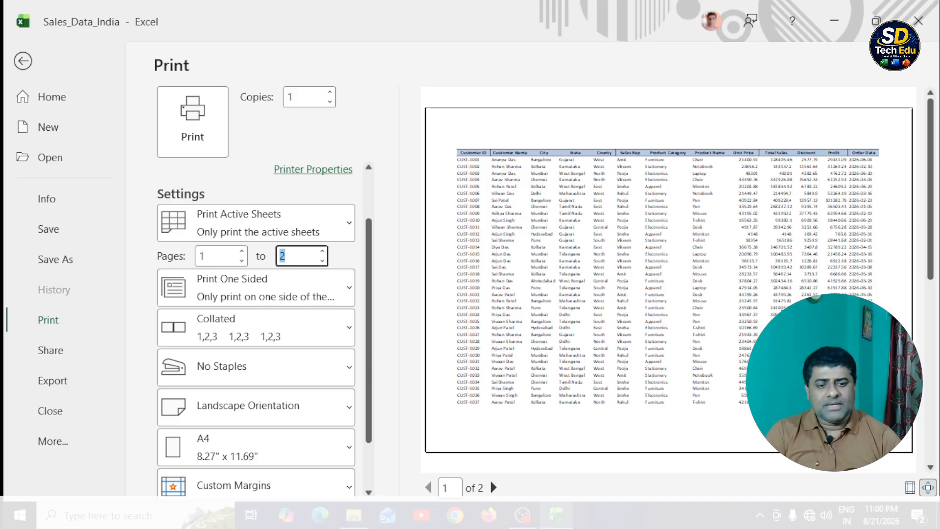
{"action": "left_click", "coordinate": [23, 63]}
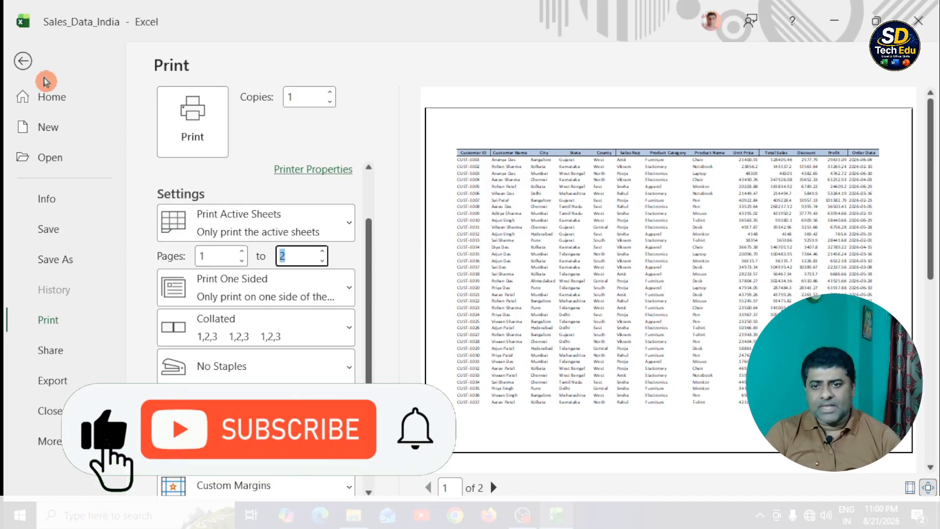
Examine the final page layout from the header row to the last data rows, including the horizontal page break between the two pages
{"action": "left_click_drag", "start_coordinate": [675, 361], "coordinate": [667, 351]}
{"action": "scroll", "coordinate": [435, 330], "scroll_direction": "down", "scroll_amount": 2}
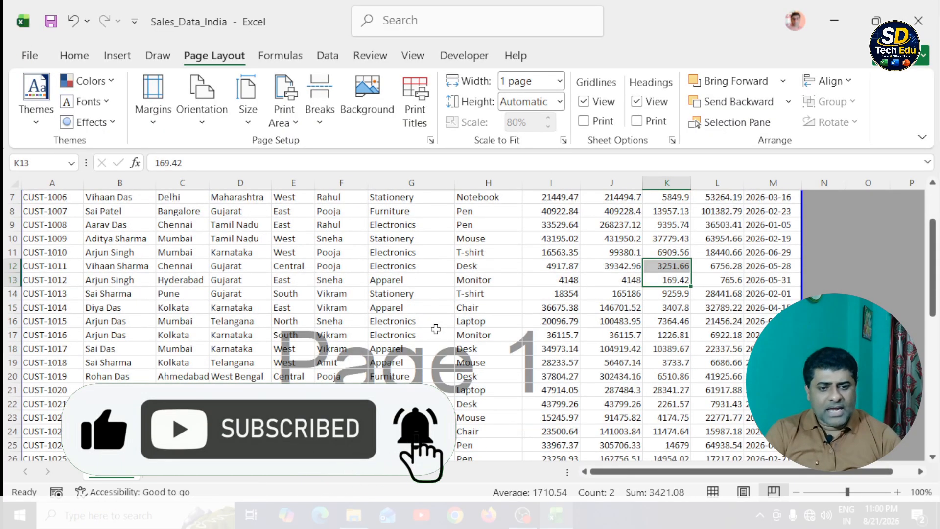
{"action": "left_click", "coordinate": [440, 320]}
{"action": "scroll", "coordinate": [440, 321], "scroll_direction": "down", "scroll_amount": 6}
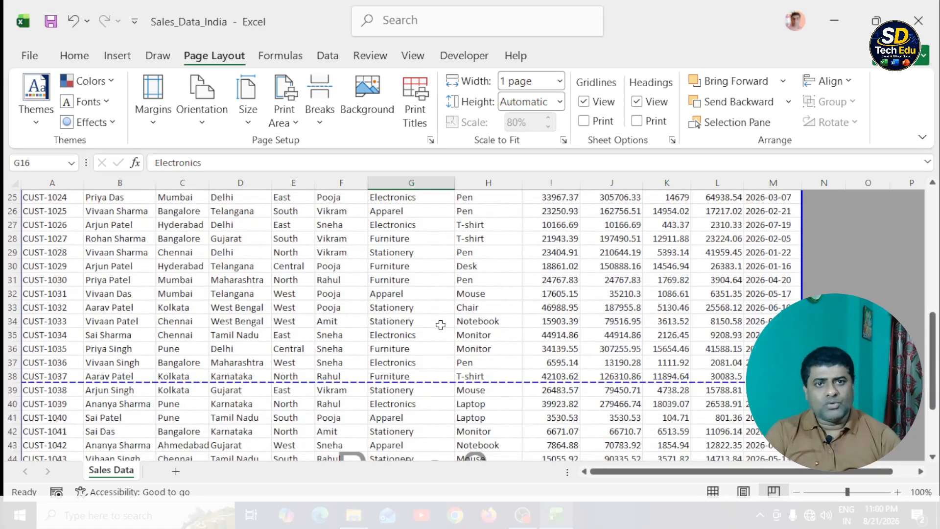
{"action": "scroll", "coordinate": [439, 325], "scroll_direction": "up", "scroll_amount": 5}
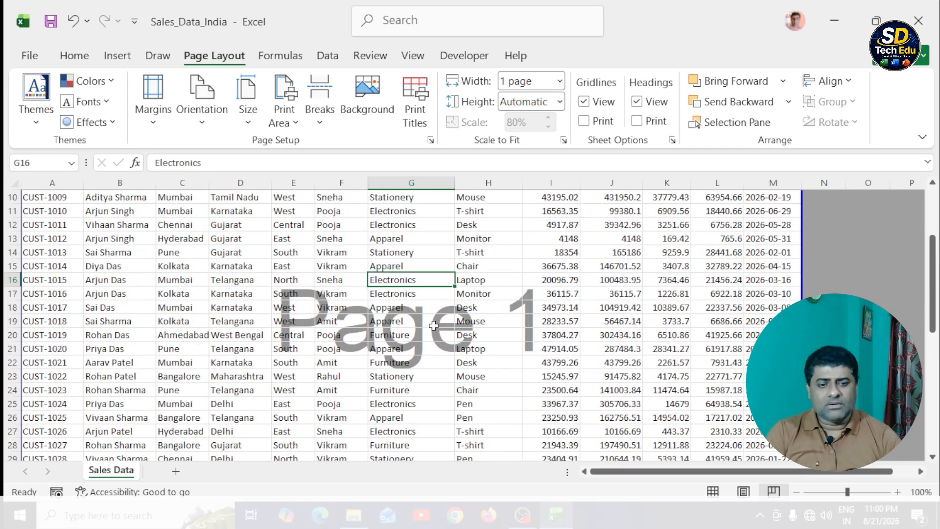
{"action": "scroll", "coordinate": [434, 326], "scroll_direction": "up", "scroll_amount": 3}
{"action": "scroll", "coordinate": [434, 326], "scroll_direction": "down", "scroll_amount": 6}
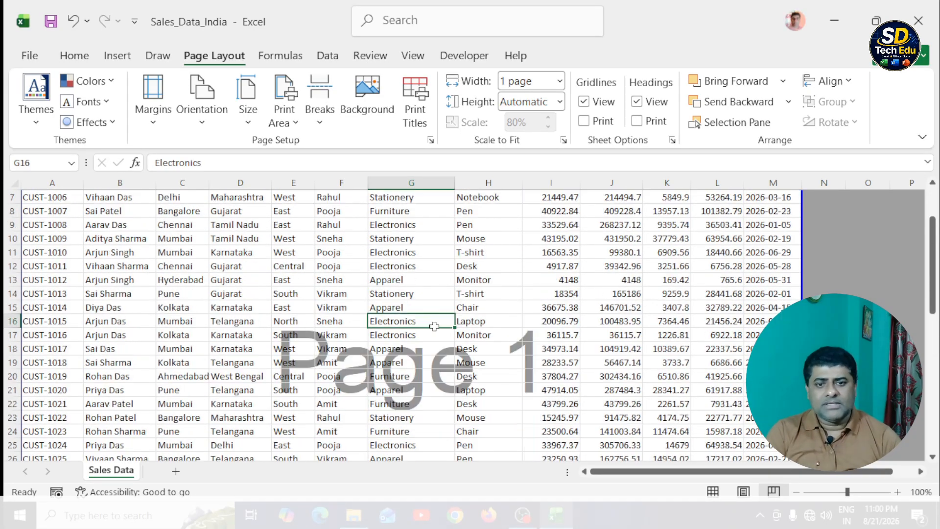
{"action": "scroll", "coordinate": [435, 326], "scroll_direction": "down", "scroll_amount": 3}
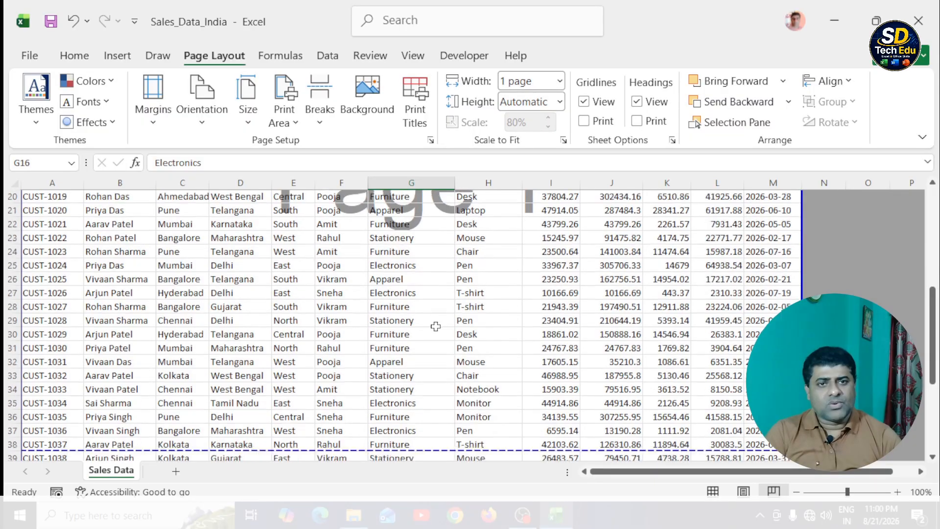
{"action": "scroll", "coordinate": [436, 326], "scroll_direction": "down", "scroll_amount": 2}
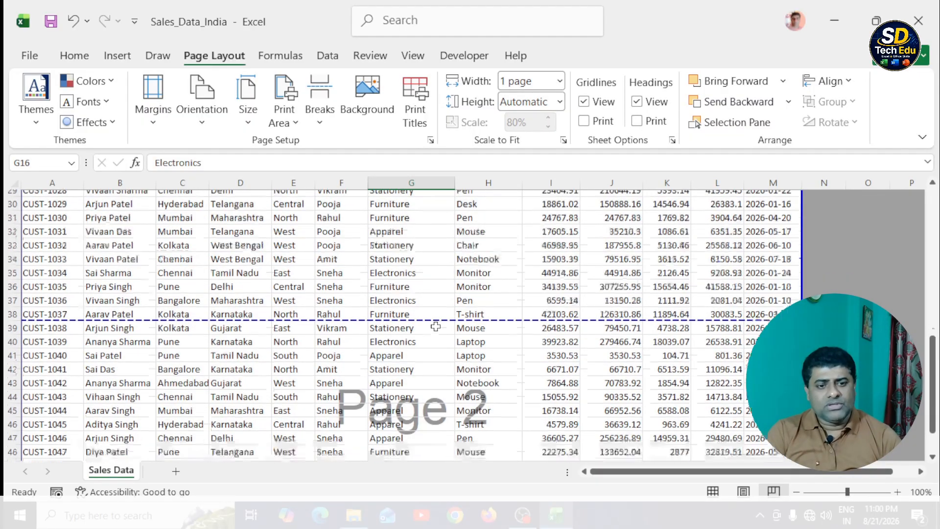
{"action": "scroll", "coordinate": [436, 326], "scroll_direction": "up", "scroll_amount": 4}
{"action": "scroll", "coordinate": [436, 327], "scroll_direction": "up", "scroll_amount": 7}
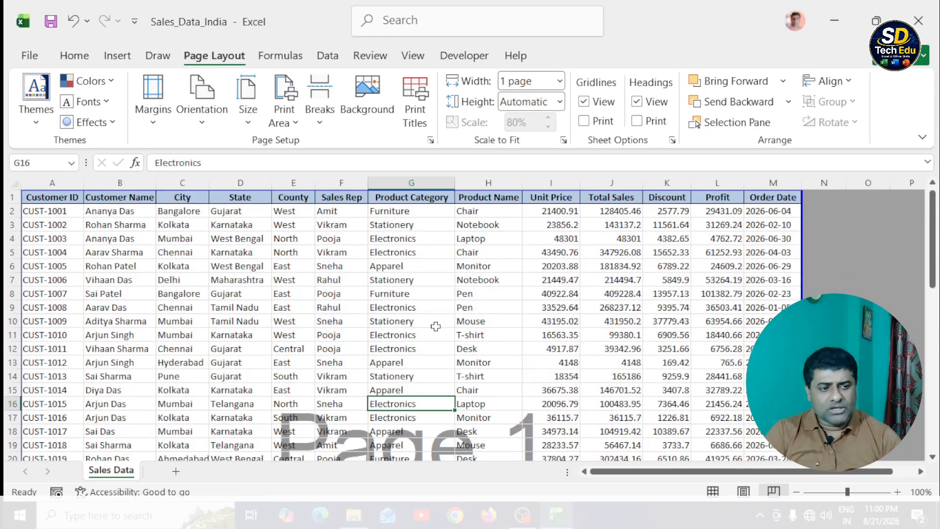
{"action": "scroll", "coordinate": [435, 326], "scroll_direction": "down", "scroll_amount": 10}
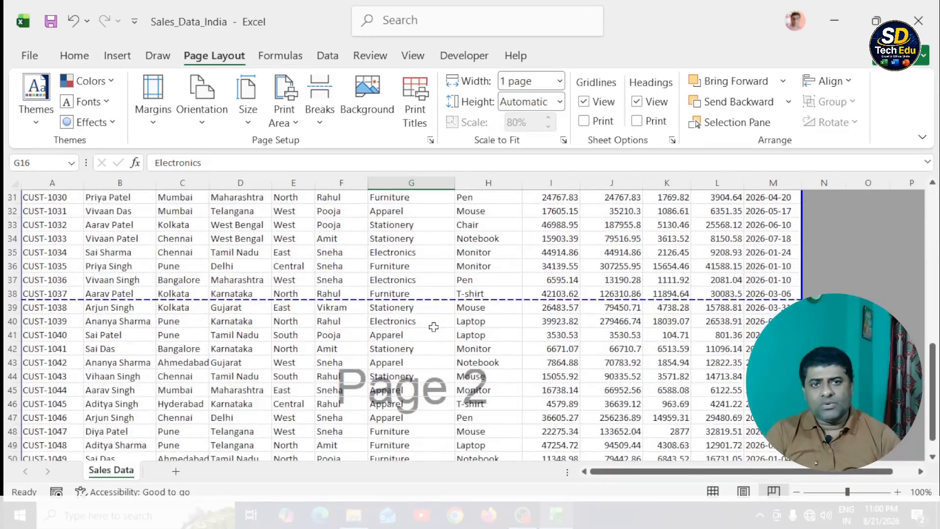
{"action": "scroll", "coordinate": [434, 327], "scroll_direction": "down", "scroll_amount": 4}
{"action": "scroll", "coordinate": [434, 328], "scroll_direction": "up", "scroll_amount": 14}
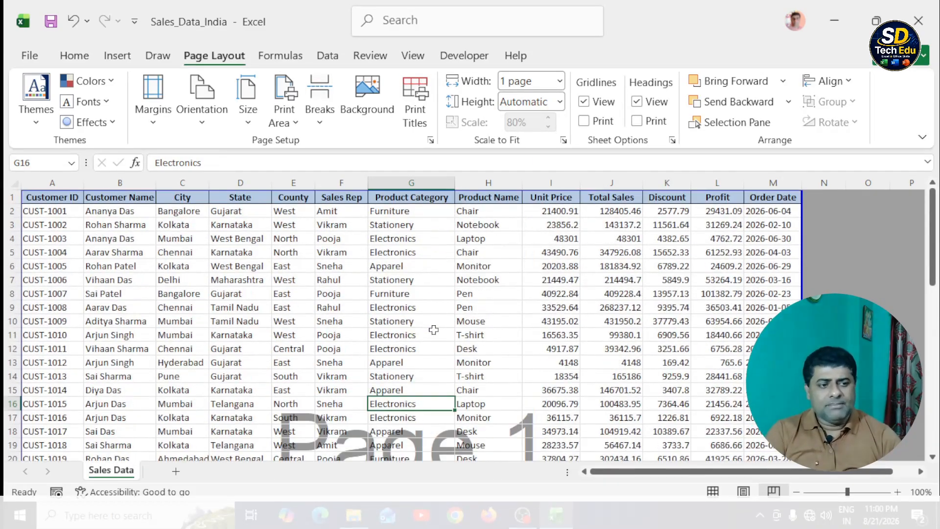